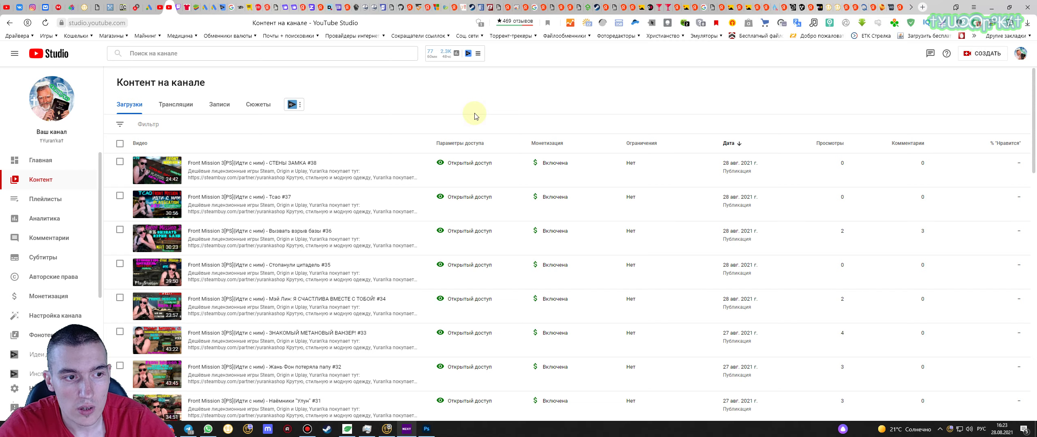
# Step: Examine the channel's uploads list, comparing published videos with drafts and their visibility, monetization and dates
pyautogui.scroll(-2, 474, 113)
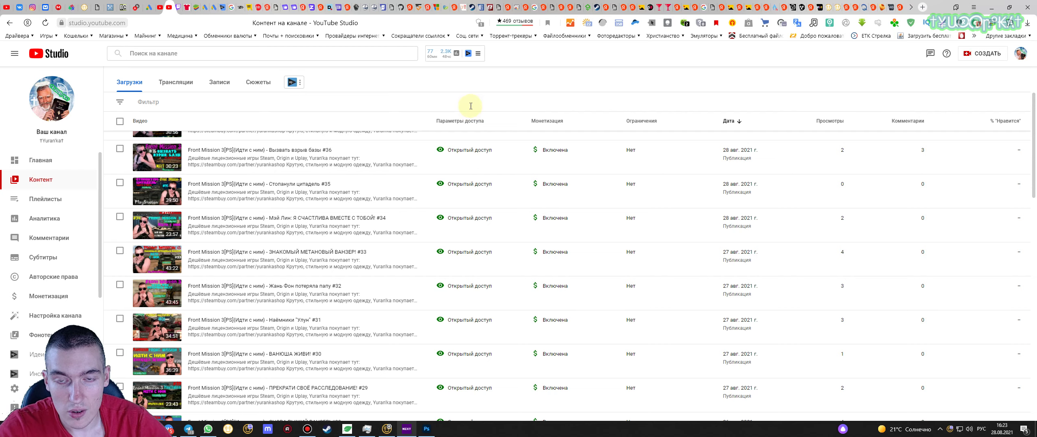
pyautogui.scroll(-5, 472, 203)
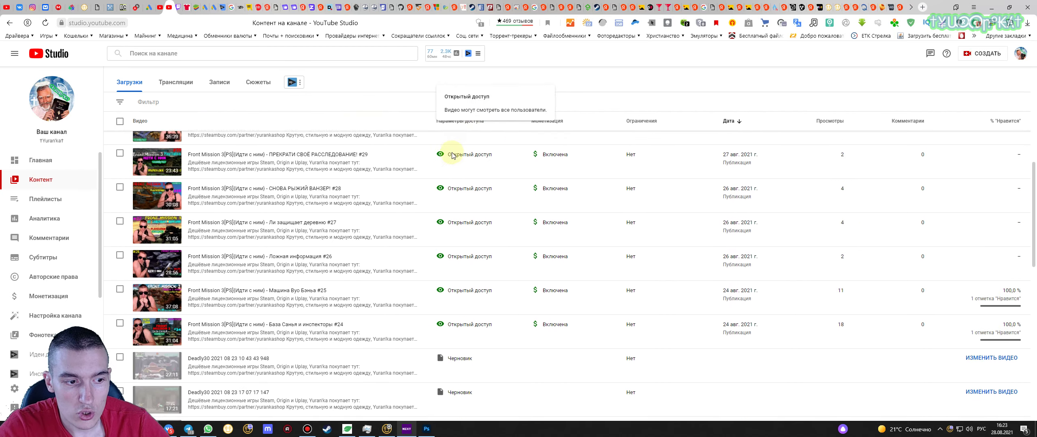
pyautogui.scroll(-1, 453, 156)
pyautogui.scroll(-12, 452, 156)
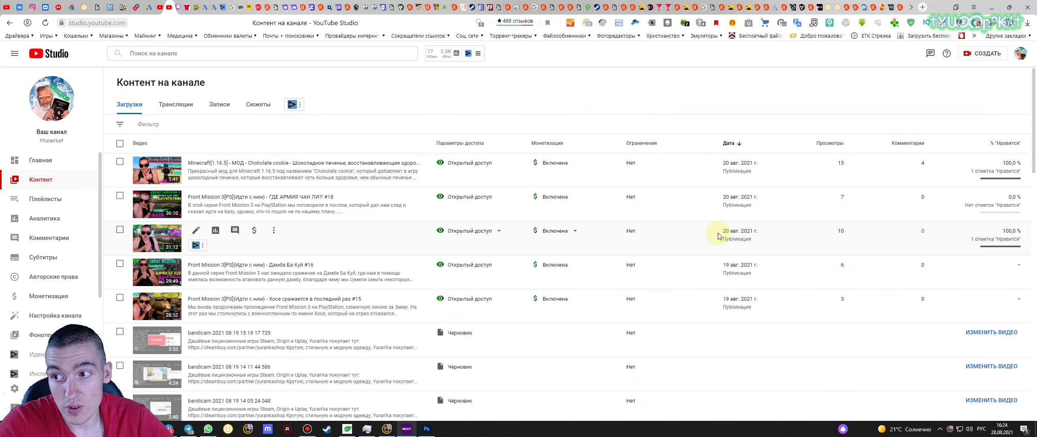
pyautogui.scroll(-10, 587, 182)
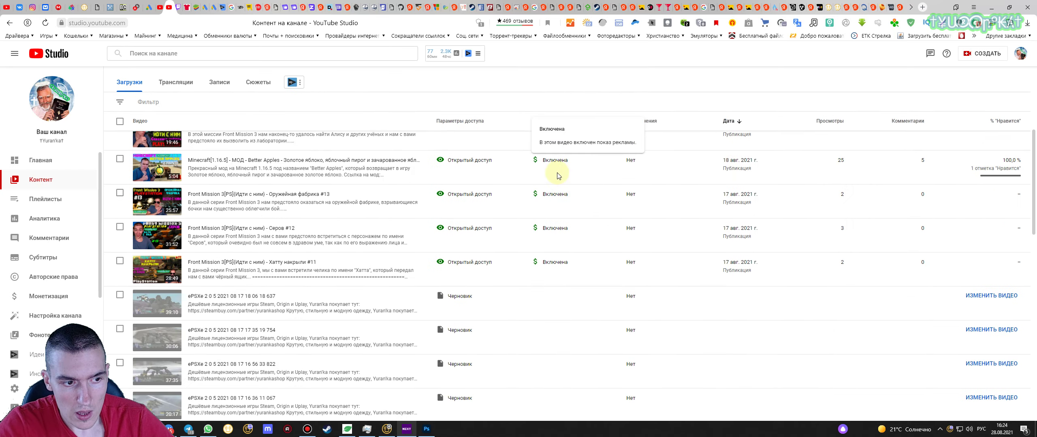
pyautogui.moveTo(556, 162)
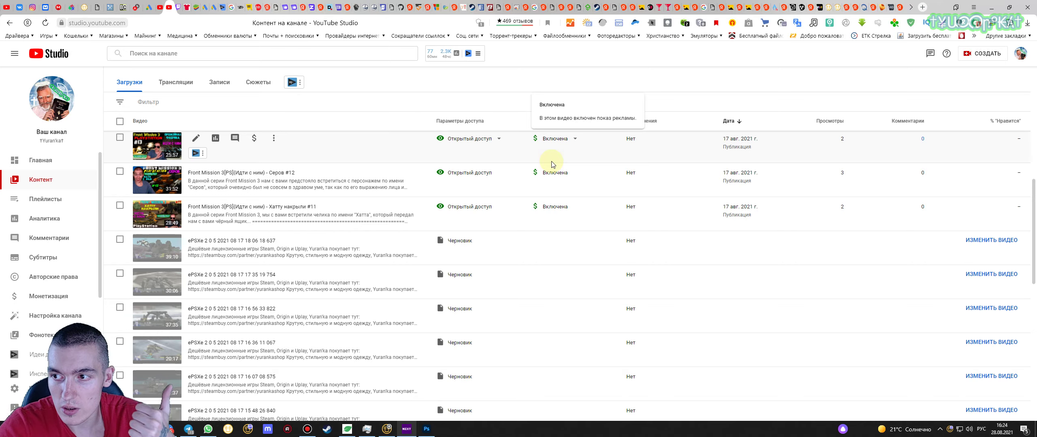
pyautogui.scroll(-3, 526, 170)
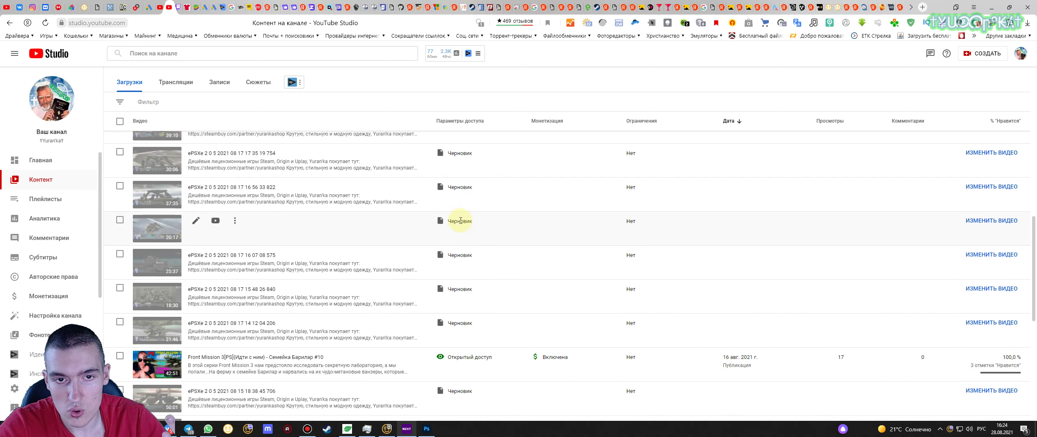
pyautogui.scroll(-4, 454, 231)
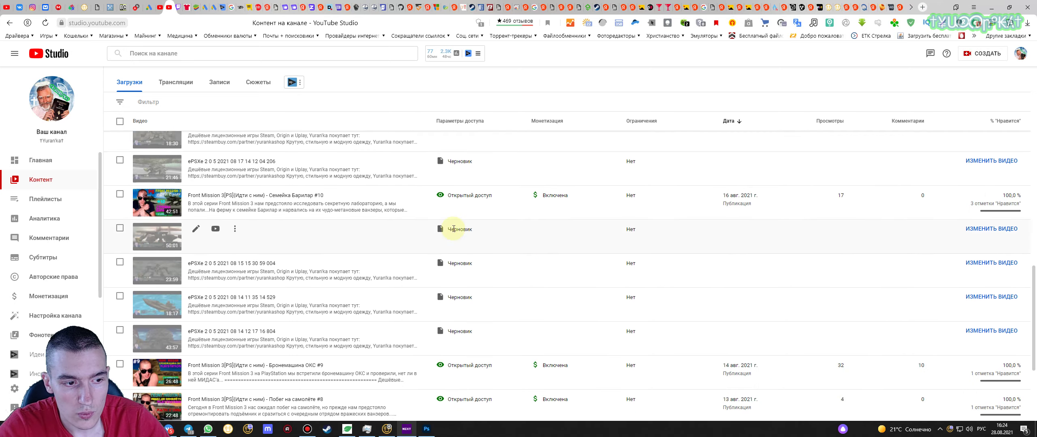
pyautogui.scroll(6, 454, 229)
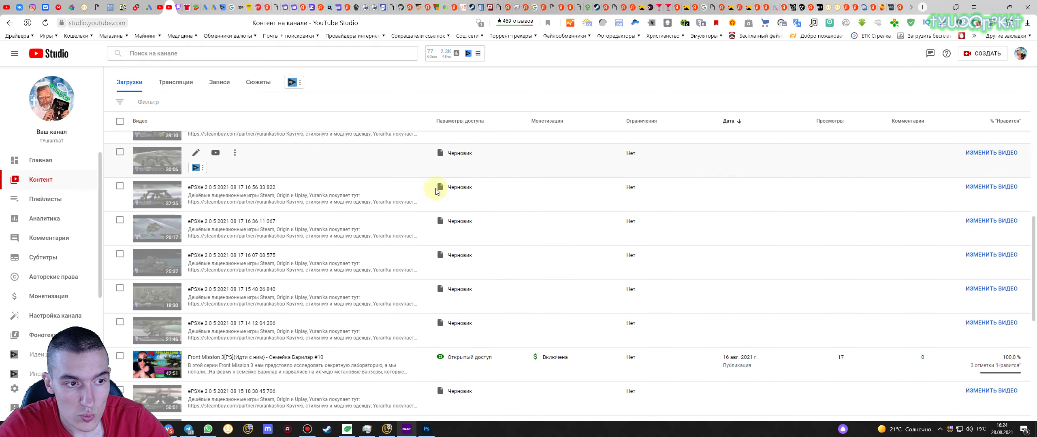
pyautogui.scroll(2, 465, 237)
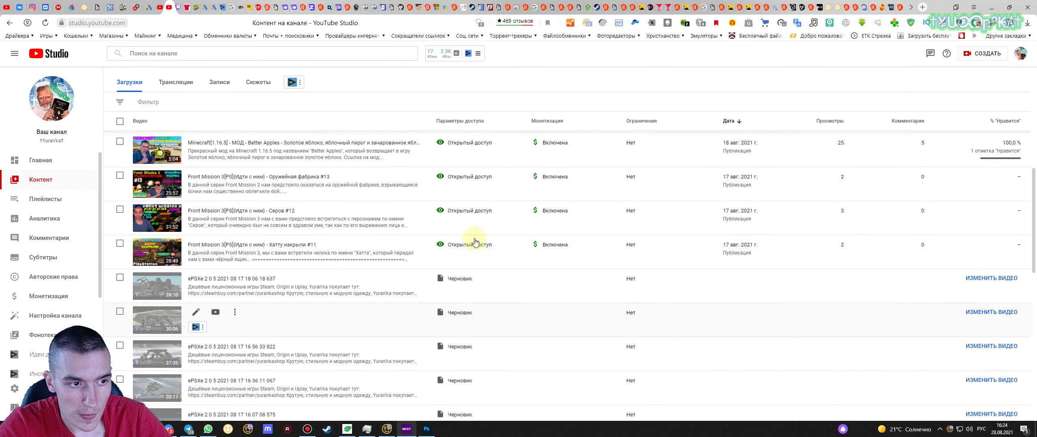
# Step: Select the seven ePSXe drafts recorded on 2021 08 17, from 14 12 04 206 up to 18 06 18 637
pyautogui.scroll(-3, 460, 235)
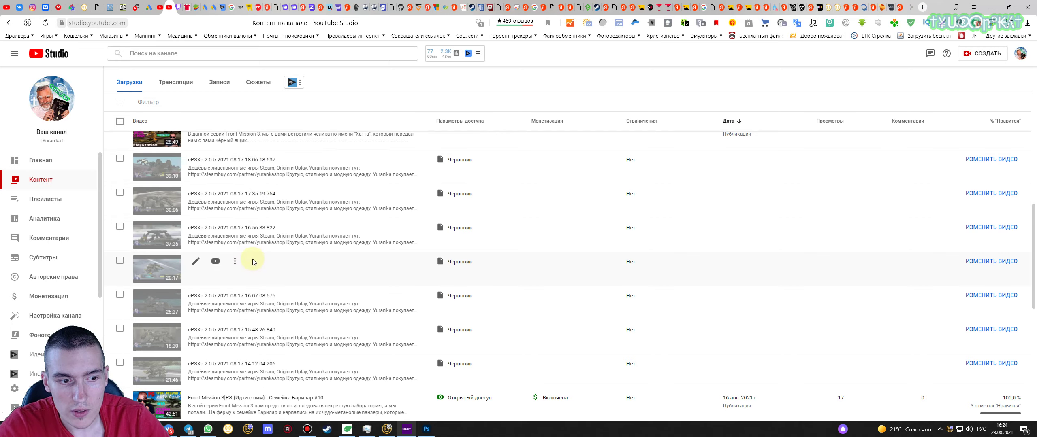
pyautogui.click(119, 363)
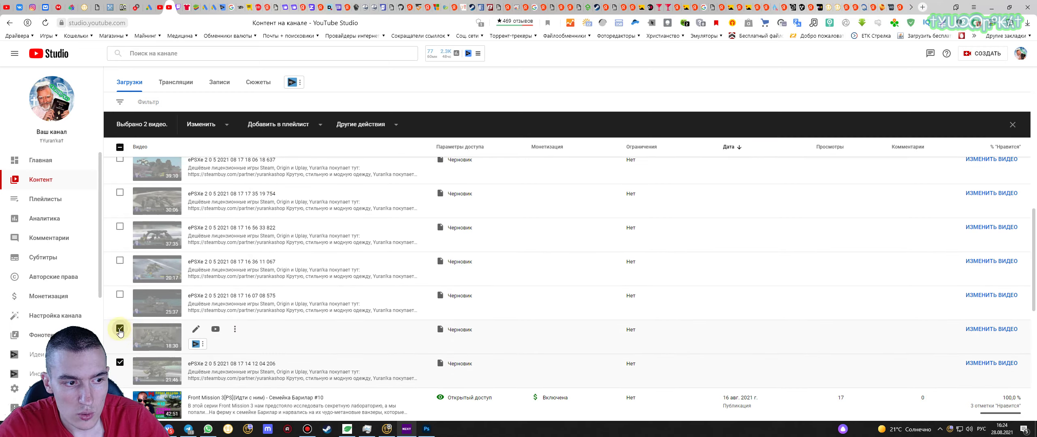
pyautogui.click(120, 295)
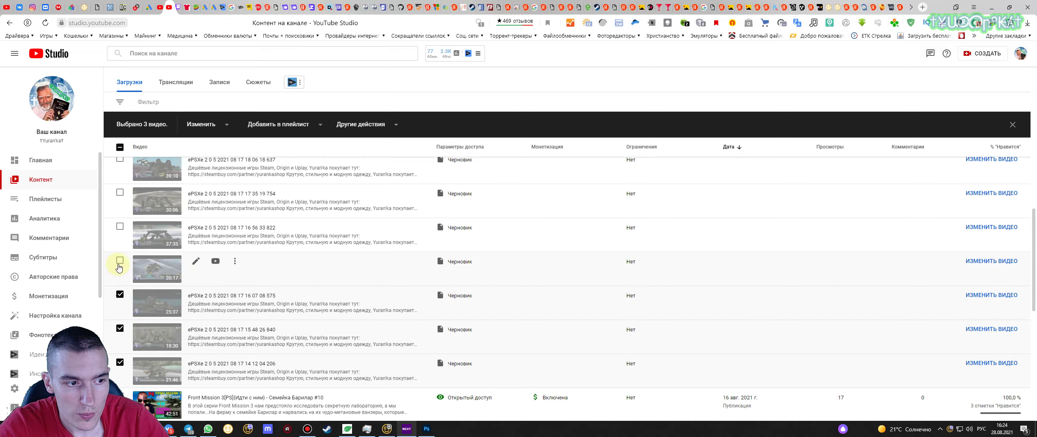
pyautogui.click(120, 260)
pyautogui.click(119, 226)
pyautogui.click(120, 193)
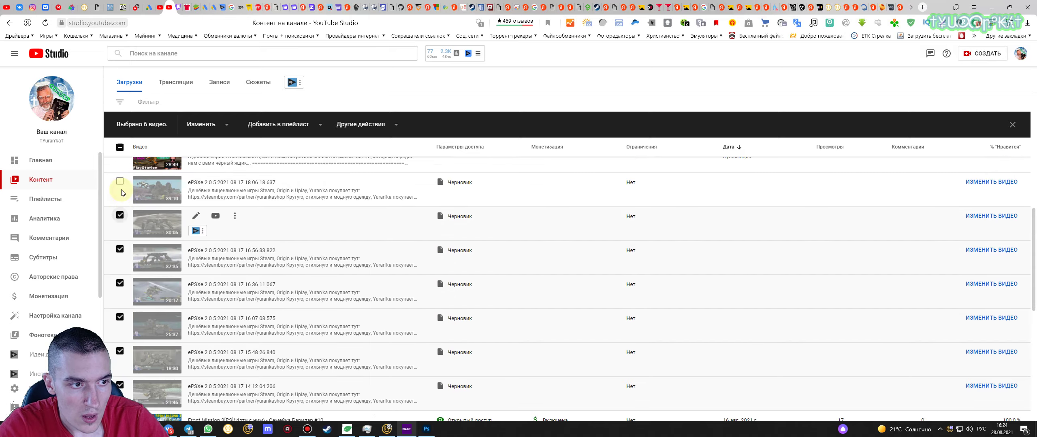
pyautogui.scroll(1, 120, 195)
pyautogui.click(120, 199)
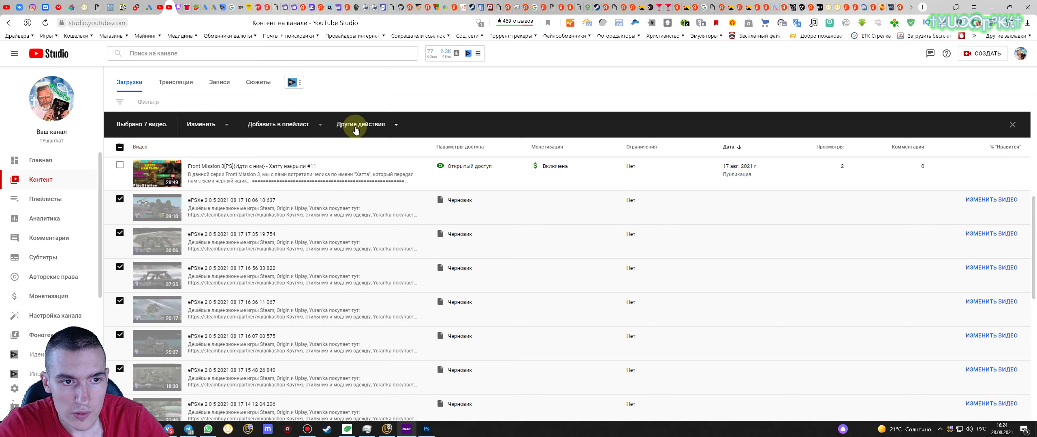
# Step: Set the creation date (Дата создания) of the selected drafts to 17 авг. 2021 г. through bulk editing
pyautogui.click(213, 129)
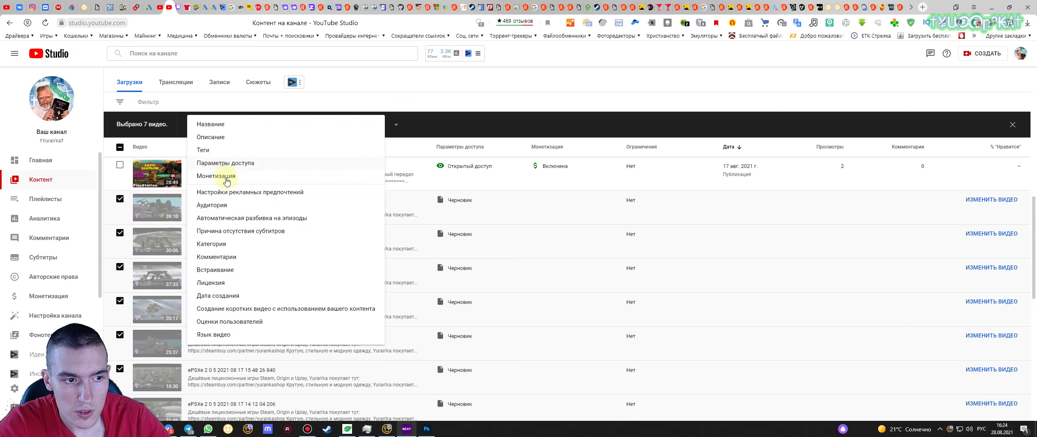
pyautogui.click(236, 300)
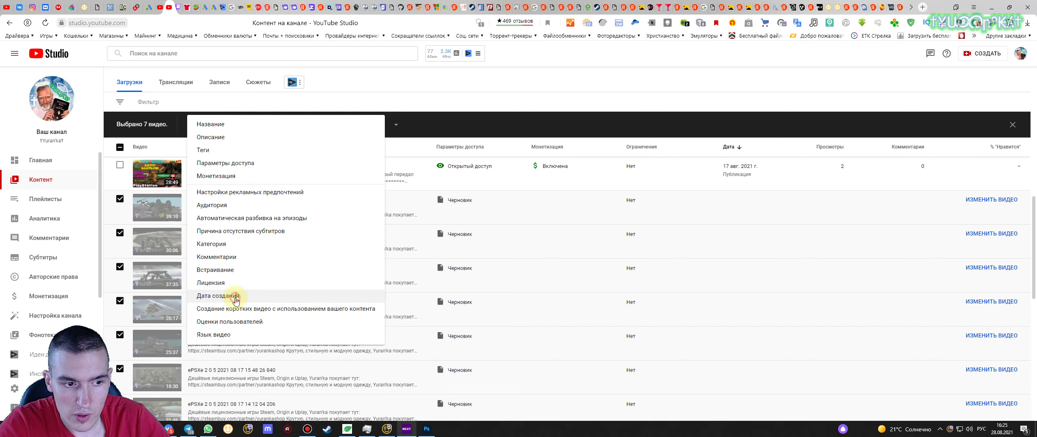
pyautogui.click(186, 174)
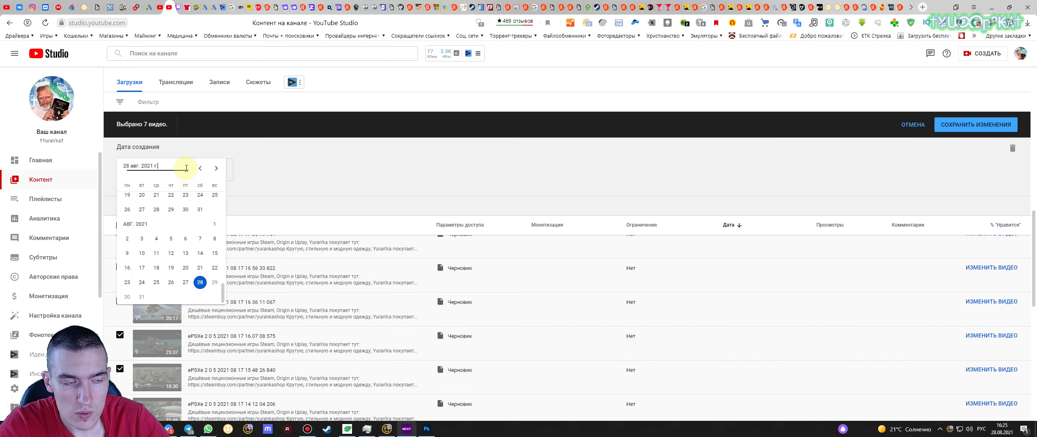
pyautogui.click(142, 269)
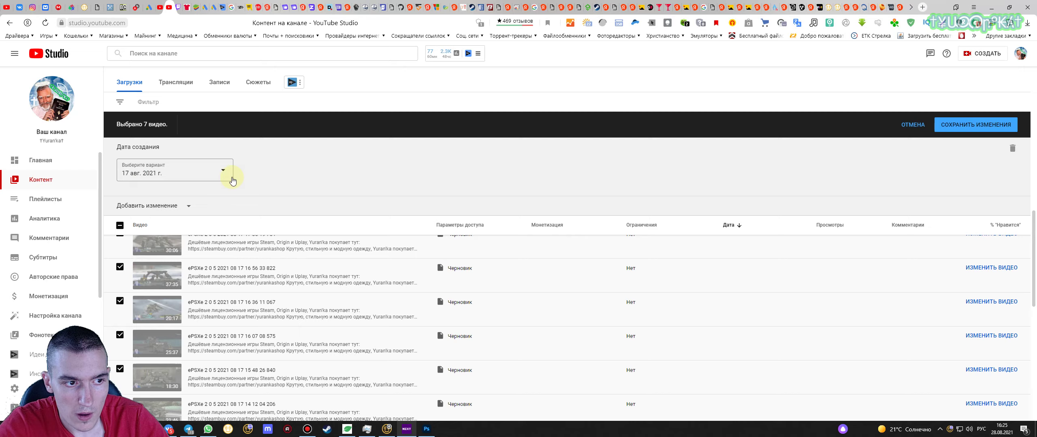
pyautogui.click(991, 129)
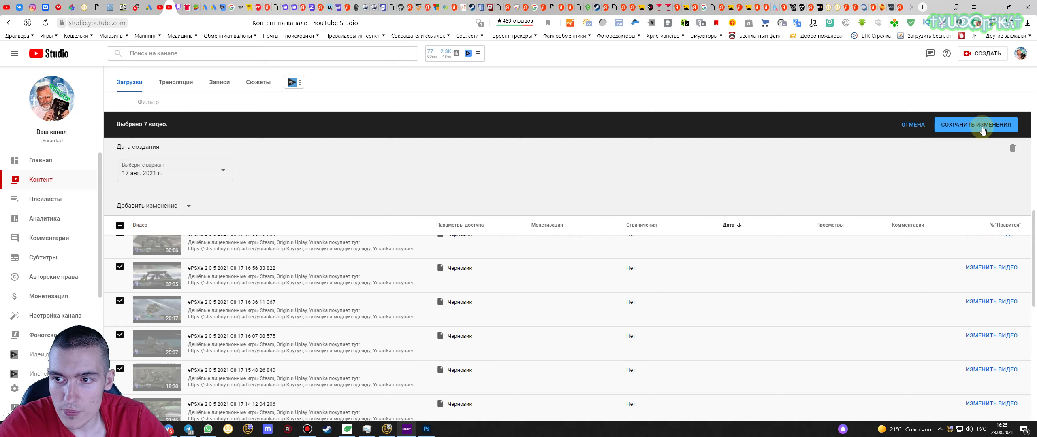
pyautogui.click(956, 129)
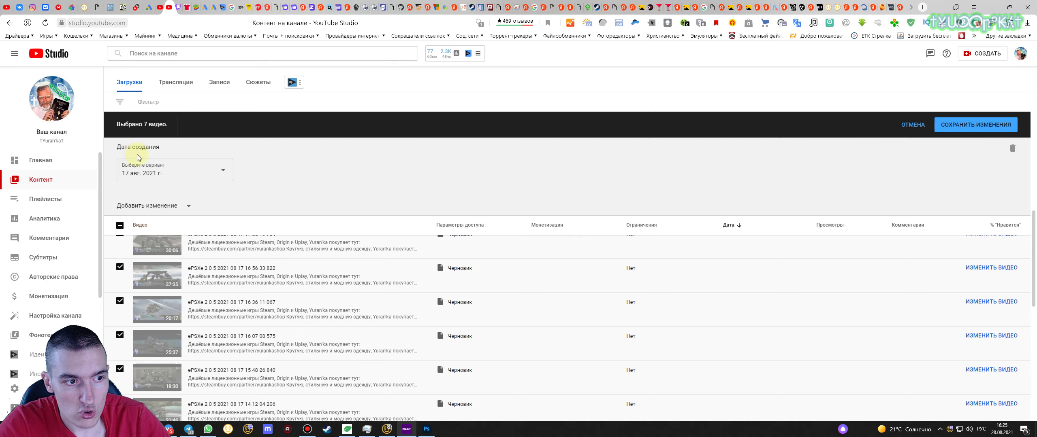
# Step: Include a tags (Теги) change in the bulk edit and add the tag "Front Mission 3"
pyautogui.click(158, 208)
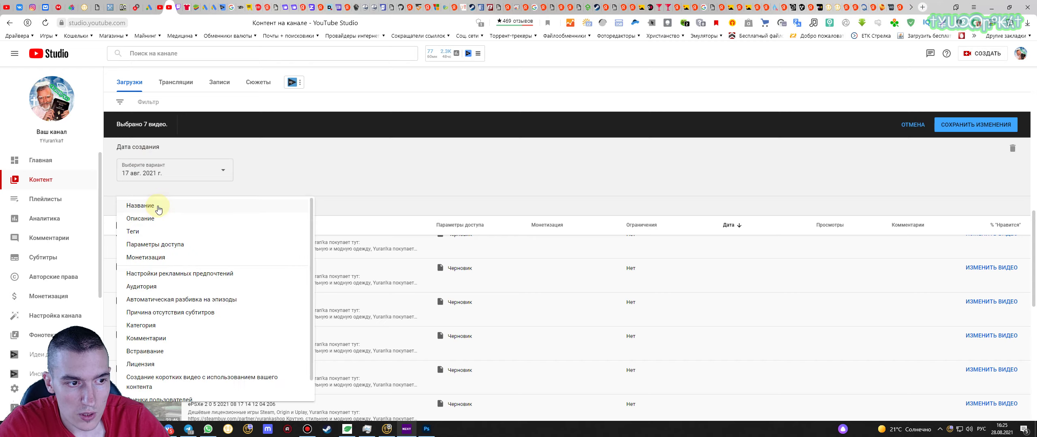
pyautogui.click(164, 232)
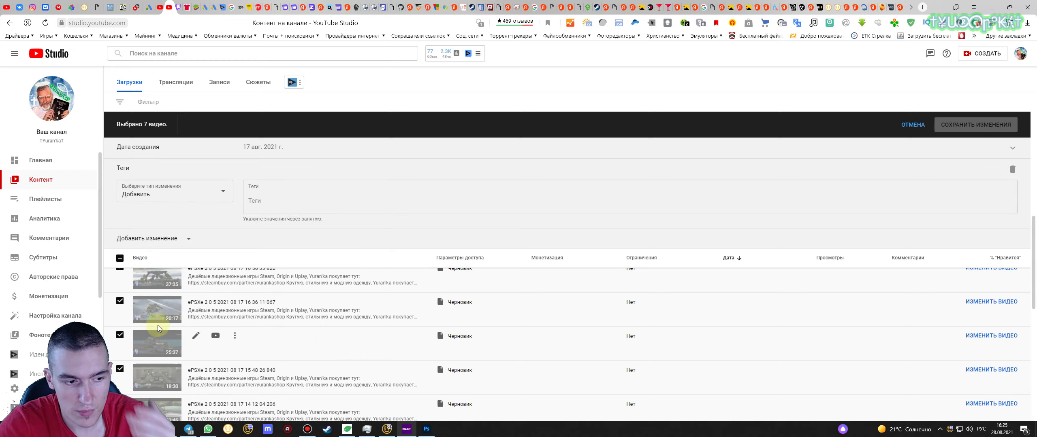
pyautogui.scroll(-2, 261, 296)
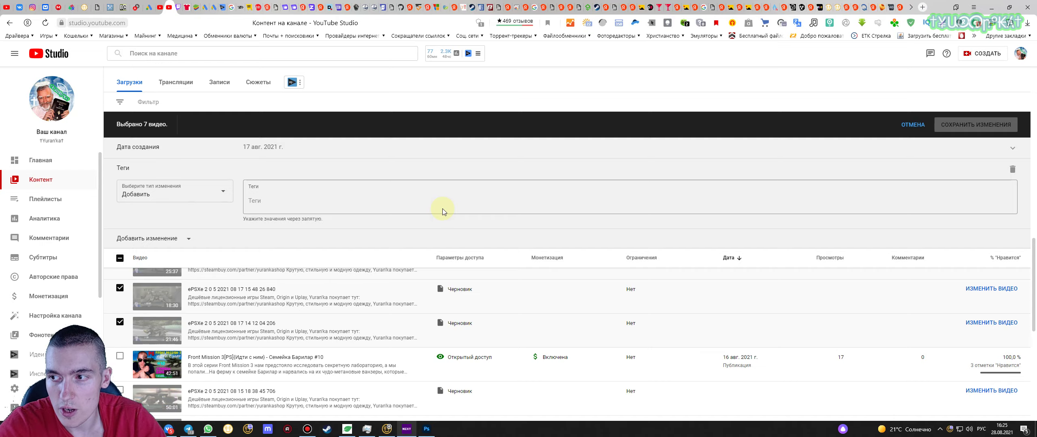
pyautogui.click(286, 205)
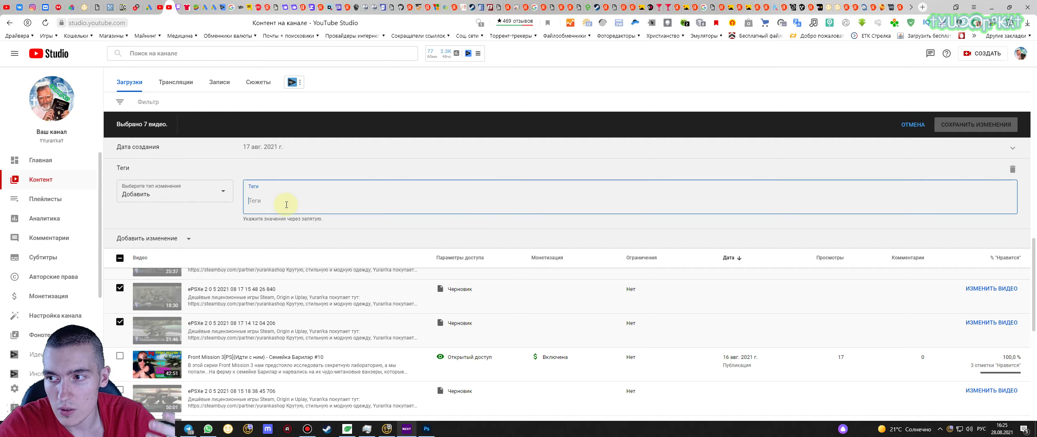
pyautogui.hotkey('alt', 'shift')
pyautogui.write('F')
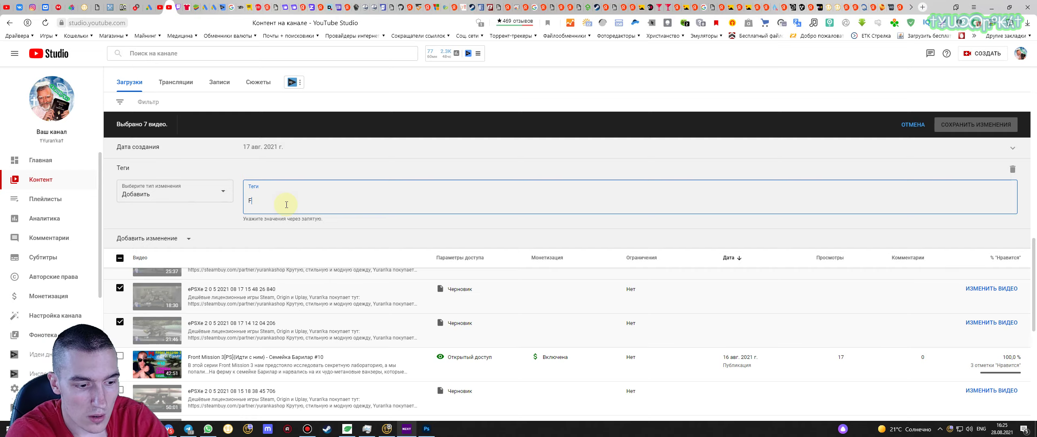
pyautogui.write('ront Mission 3')
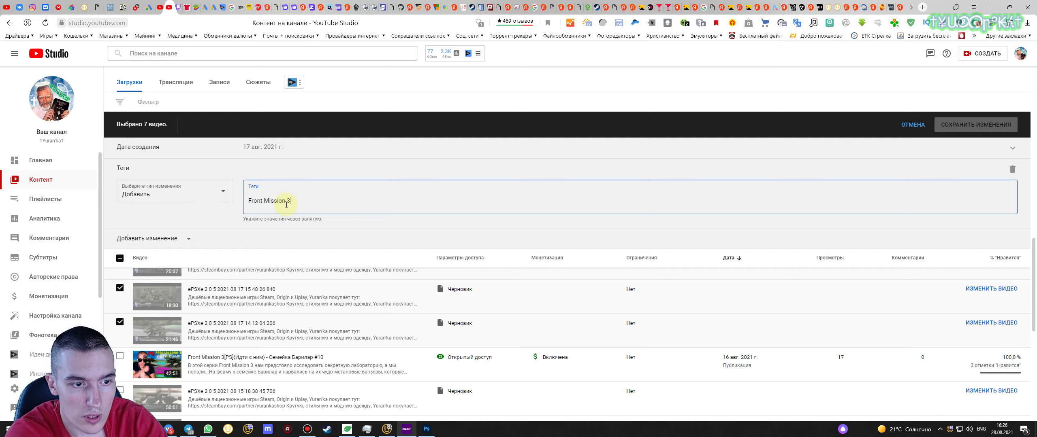
pyautogui.press('Return')
# Step: Add the tag "Front Mission 3 прохождение" for the selected drafts
pyautogui.write('Front')
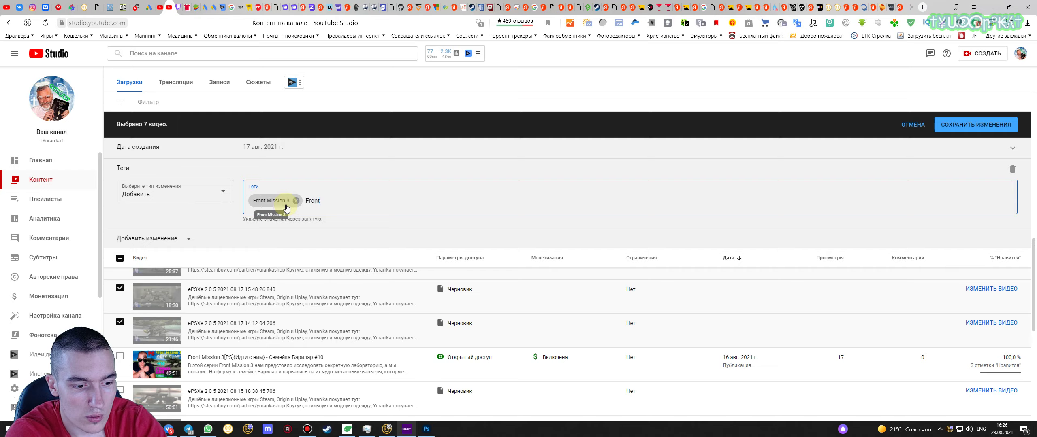
pyautogui.write(' Mis')
pyautogui.press('BackSpace')
pyautogui.write('ission 3')
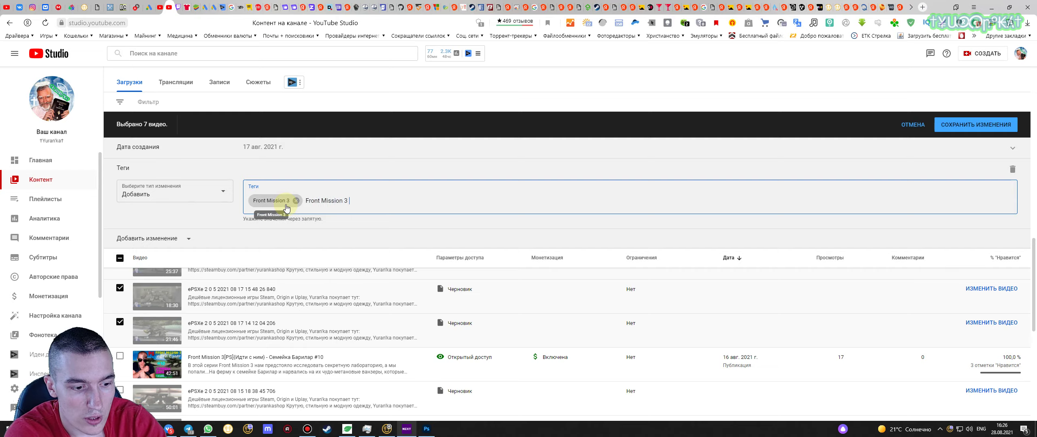
pyautogui.hotkey('alt', 'shift')
pyautogui.write('прохо')
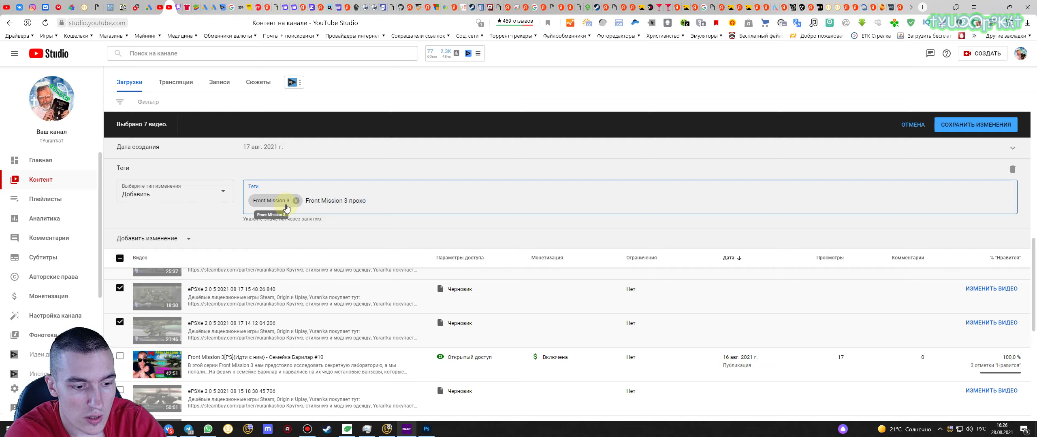
pyautogui.write('ждение,')
# Step: Add the tags "Front Mission 3 ps" and "Front Mission 3 epsxe" for the selected drafts
pyautogui.hotkey('alt', 'shift')
pyautogui.write('Fro')
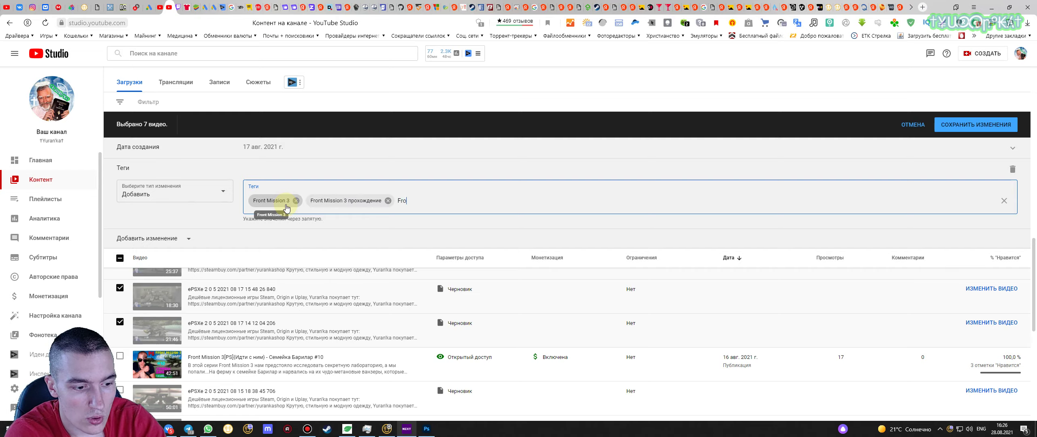
pyautogui.write('nt Mission 3 ')
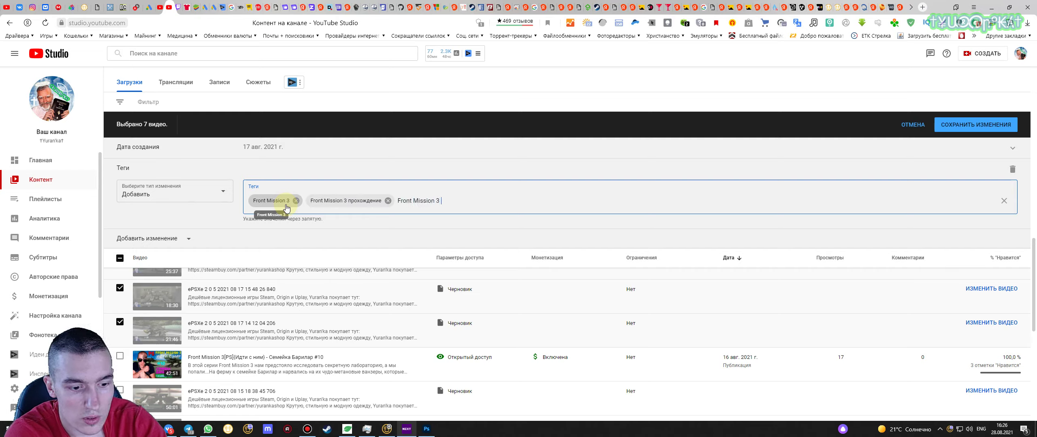
pyautogui.write('ps')
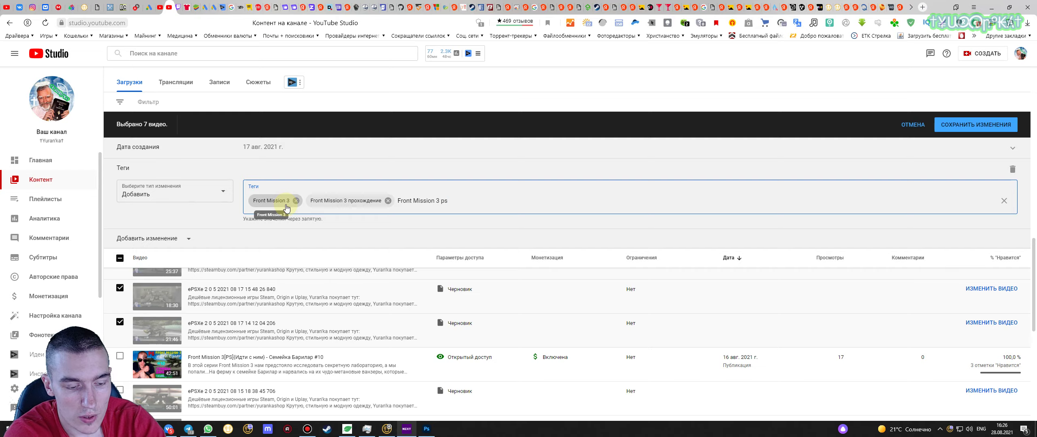
pyautogui.write(',')
pyautogui.write('Front M')
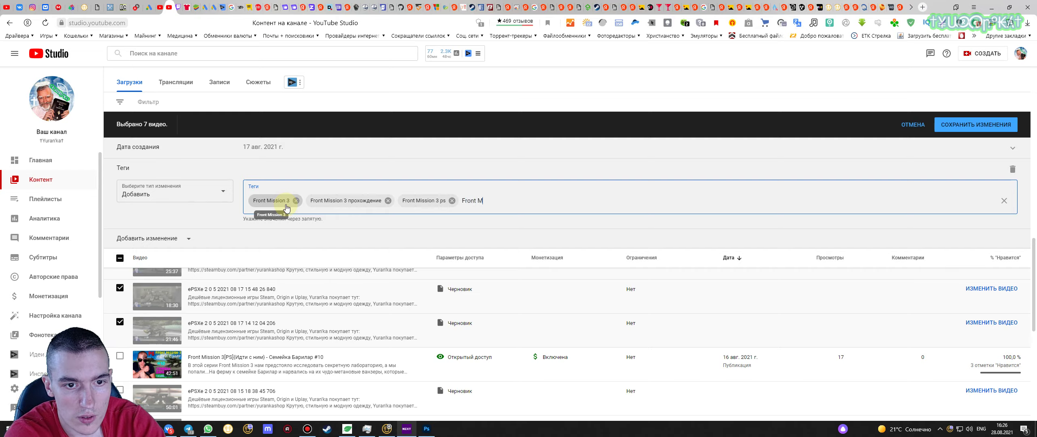
pyautogui.write('ission 3 epsxe')
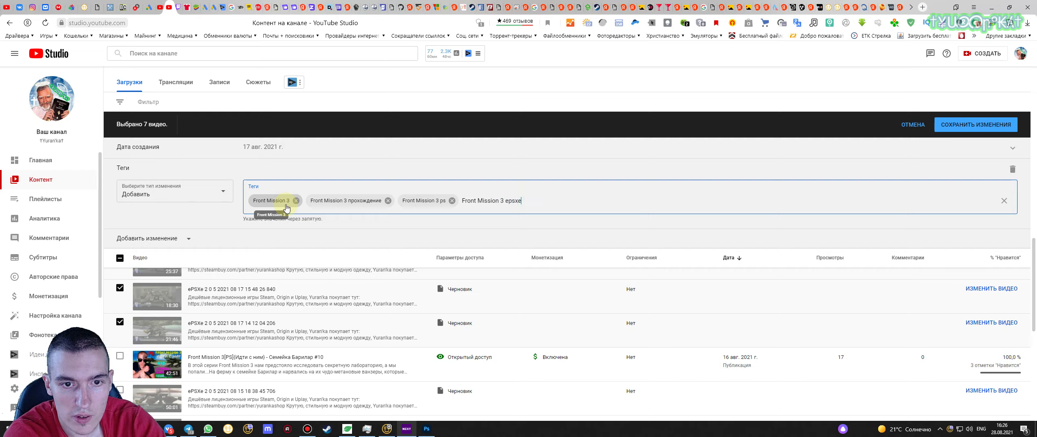
pyautogui.write(',')
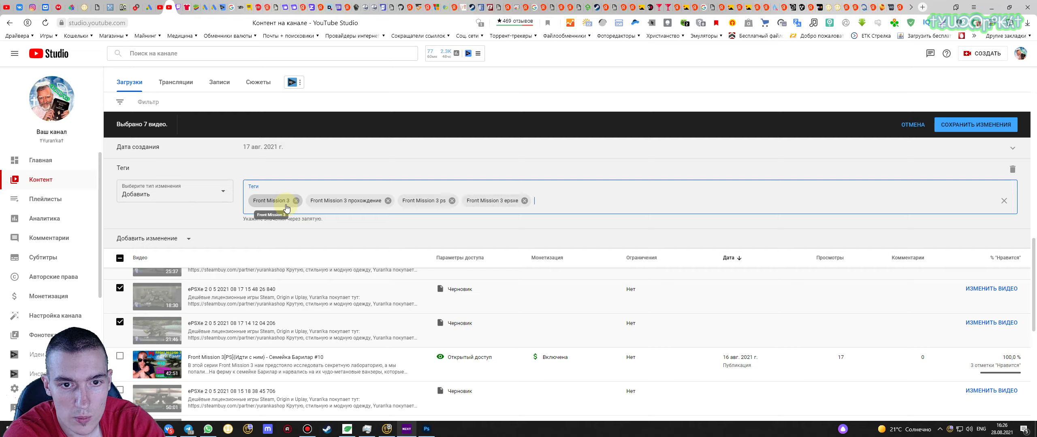
# Step: Add the tag "Front Mission 3 psx" for the selected drafts
pyautogui.write('Front Mi')
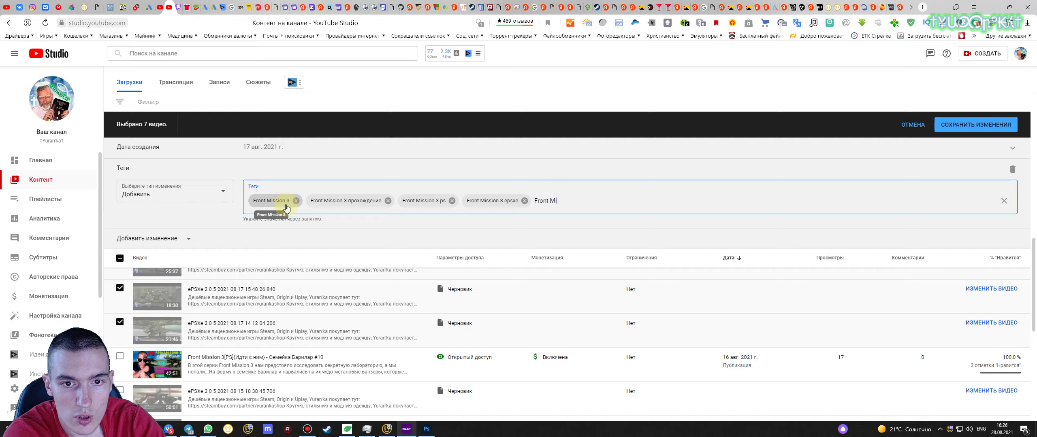
pyautogui.write('ssion 3')
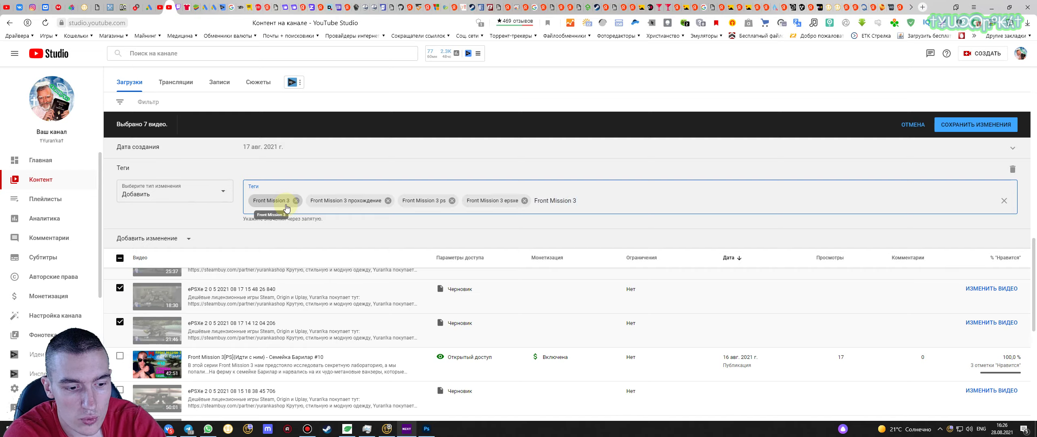
pyautogui.write(' psx')
pyautogui.press('Return')
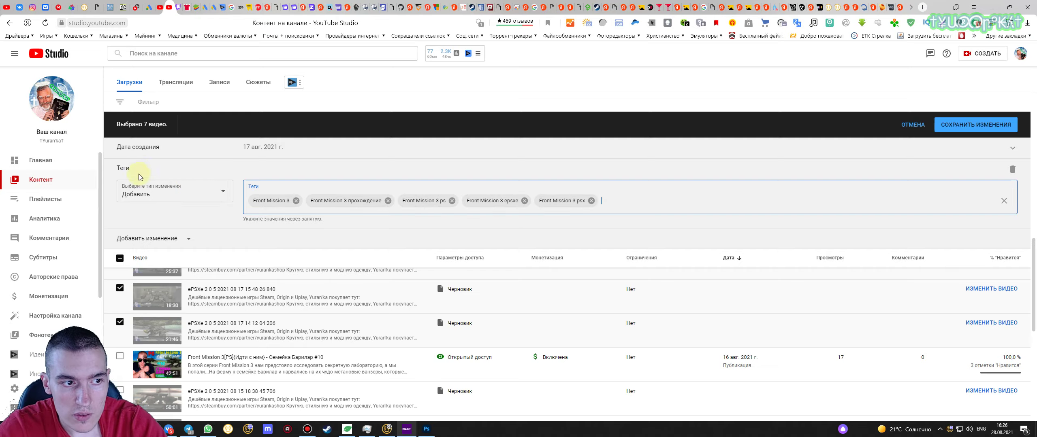
# Step: Review the change types available for the tags (Теги) and keep the type set to "Добавить"
pyautogui.click(195, 193)
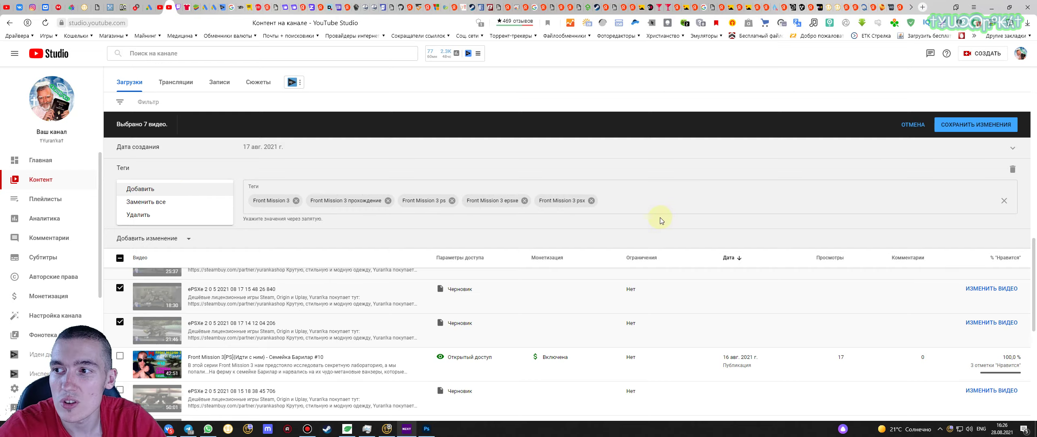
pyautogui.click(621, 201)
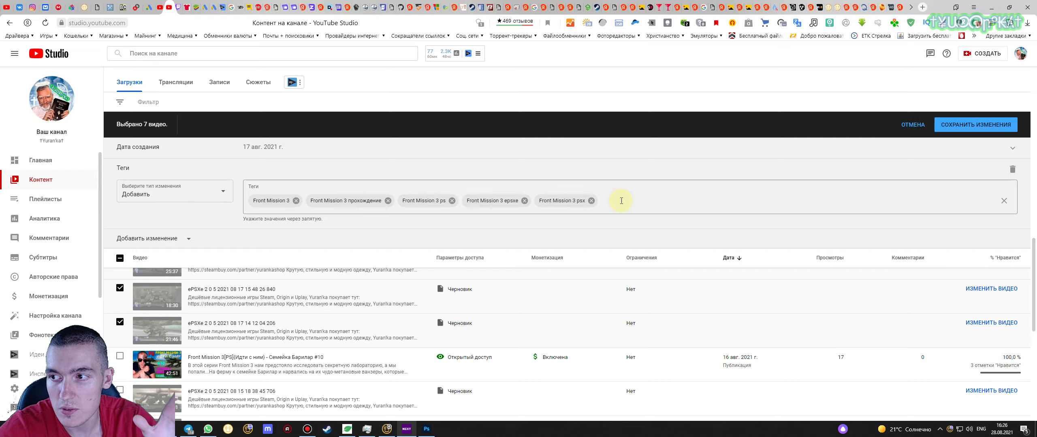
pyautogui.click(179, 193)
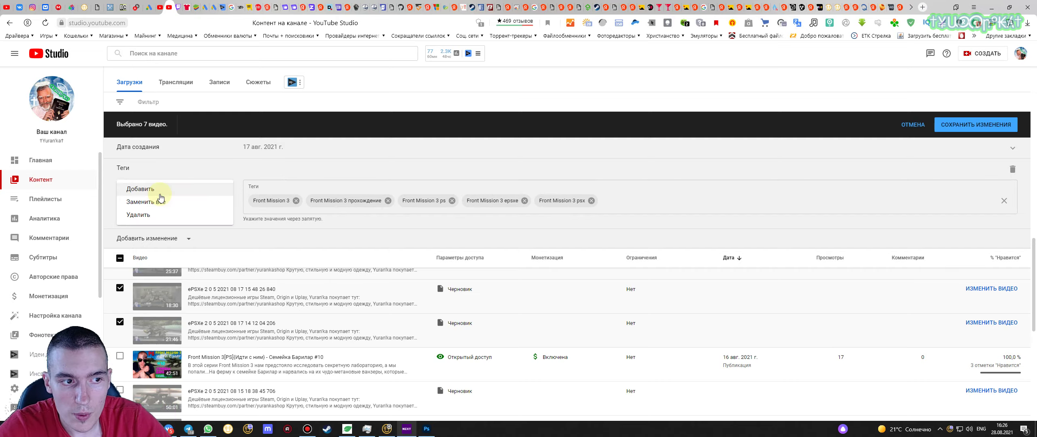
pyautogui.click(619, 200)
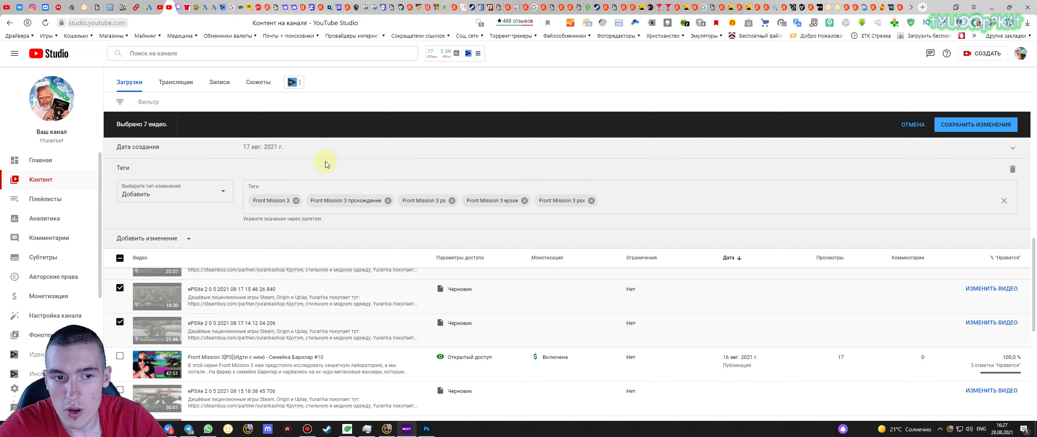
pyautogui.click(162, 187)
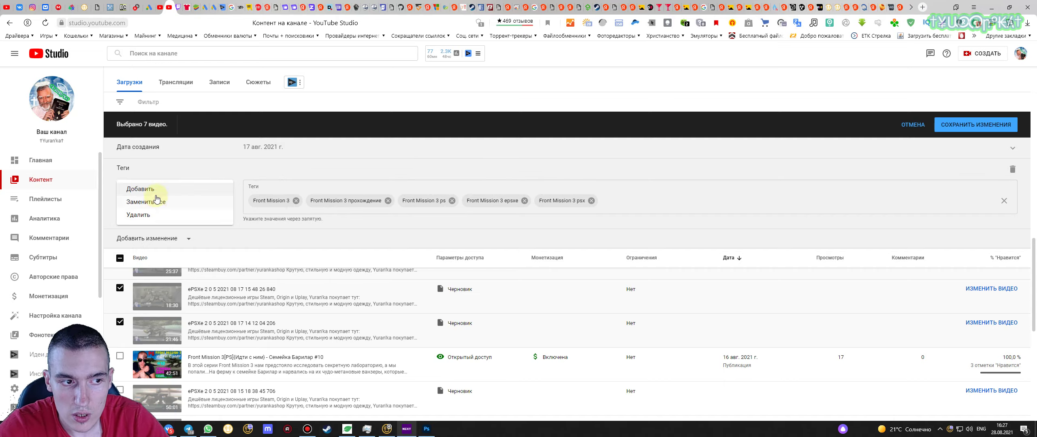
pyautogui.click(160, 187)
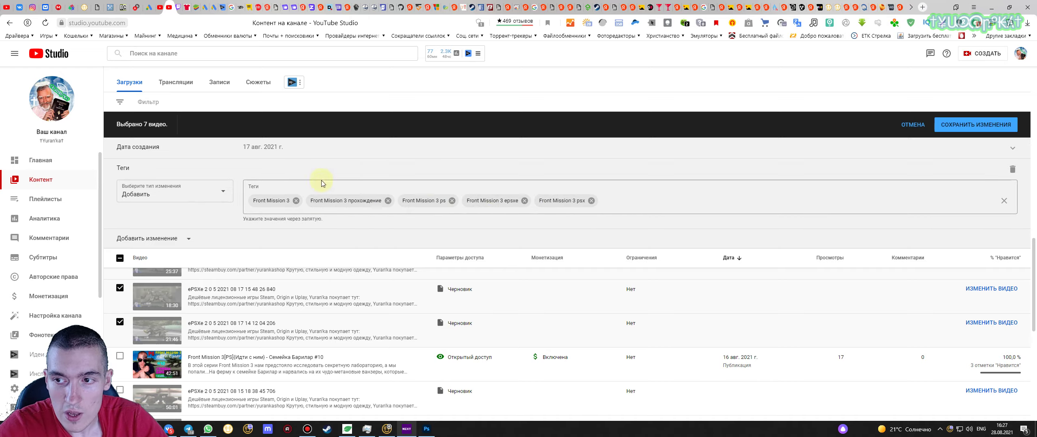
pyautogui.click(181, 192)
pyautogui.click(698, 202)
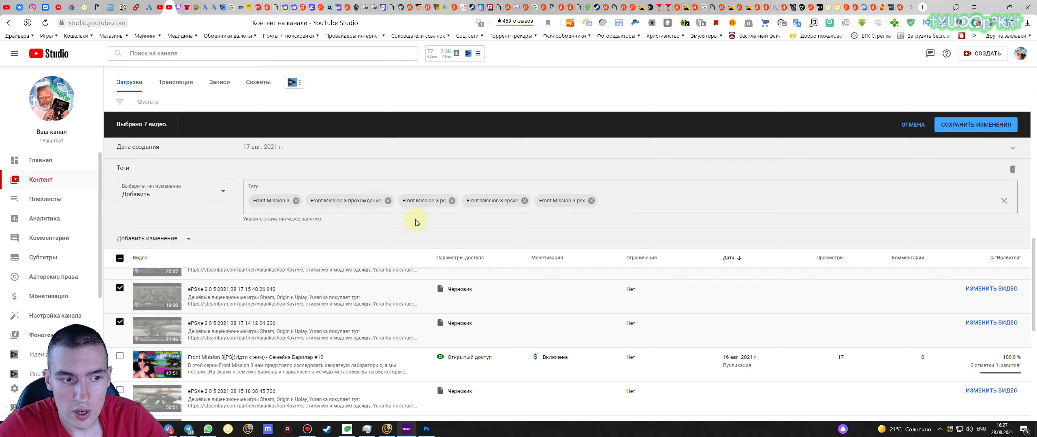
# Step: Include a description (Описание) change in the bulk edit and check its available change types
pyautogui.scroll(1, 301, 276)
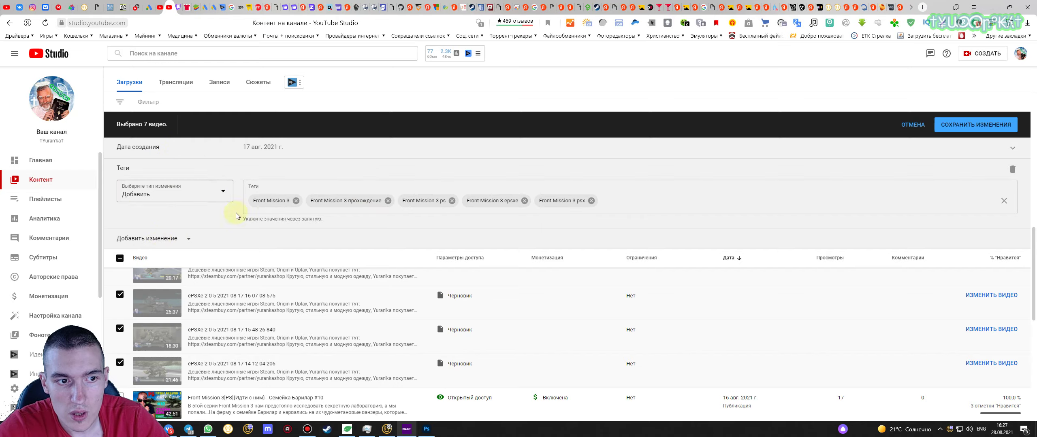
pyautogui.click(164, 238)
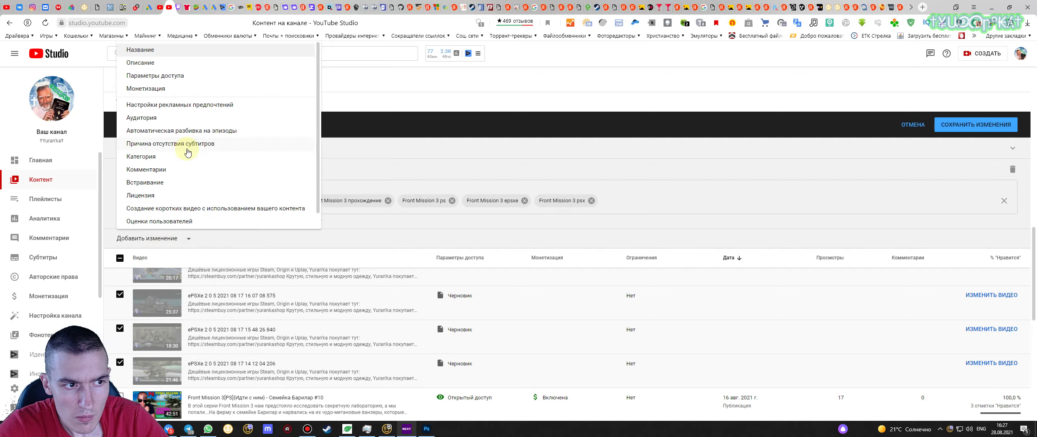
pyautogui.click(199, 71)
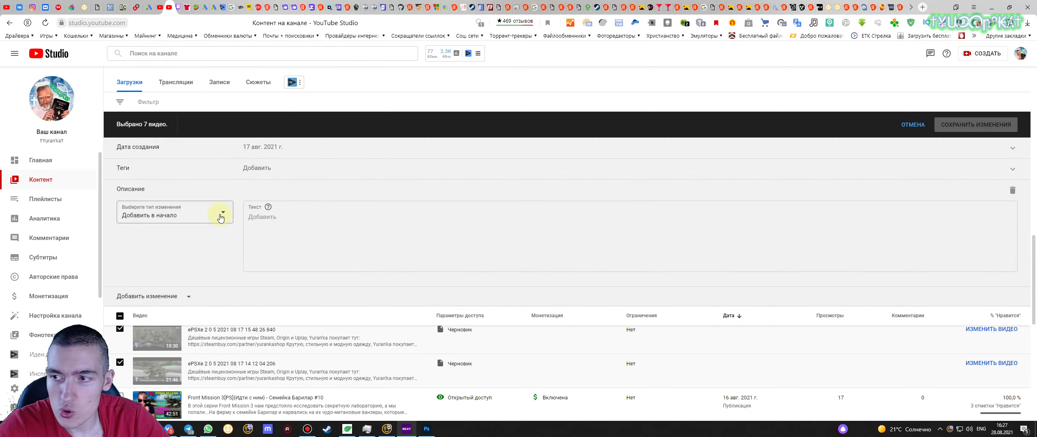
pyautogui.click(192, 208)
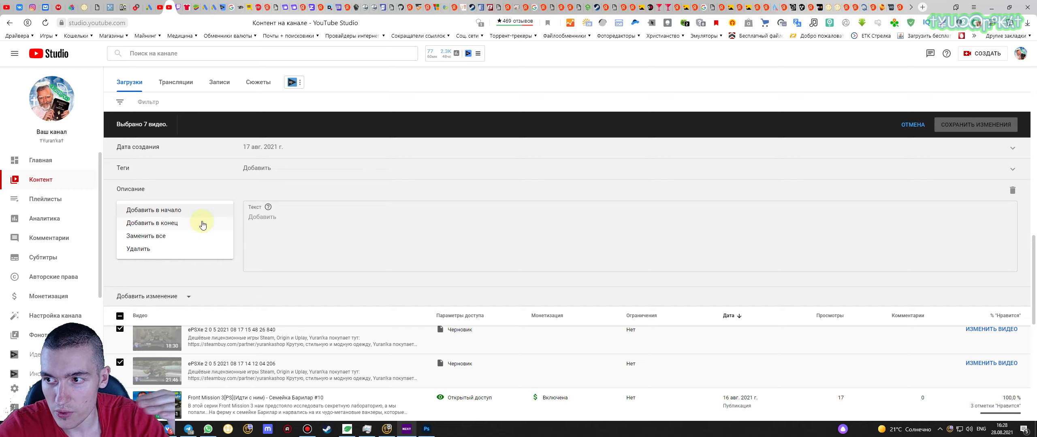
pyautogui.click(454, 246)
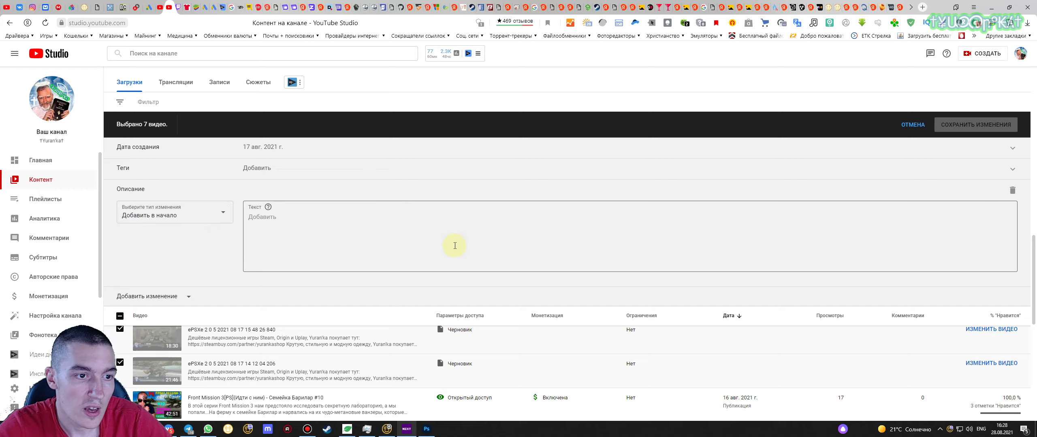
# Step: Set the description's change type to "Заменить все" for the selected drafts
pyautogui.click(175, 212)
pyautogui.click(305, 234)
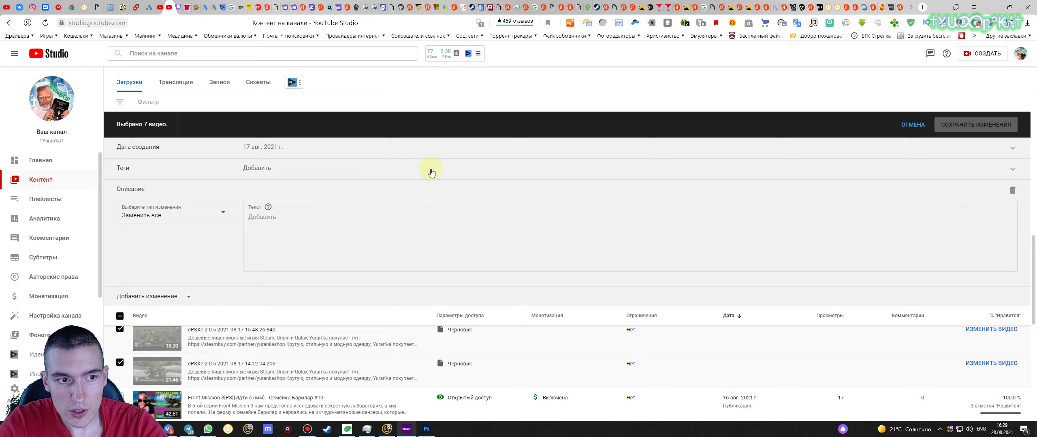
pyautogui.click(178, 214)
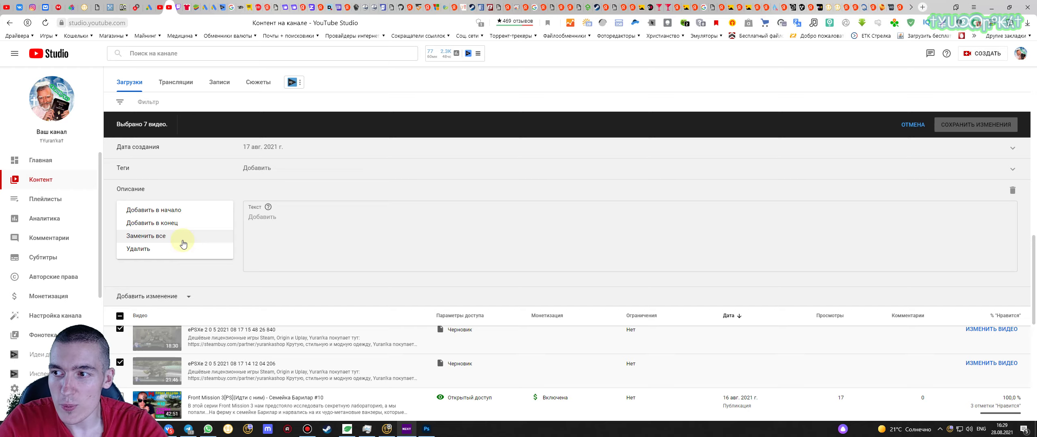
pyautogui.click(183, 242)
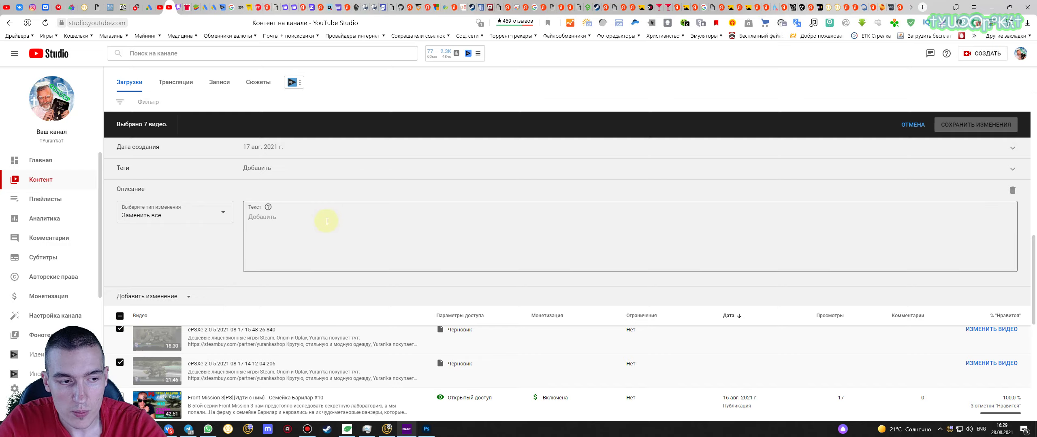
pyautogui.click(166, 219)
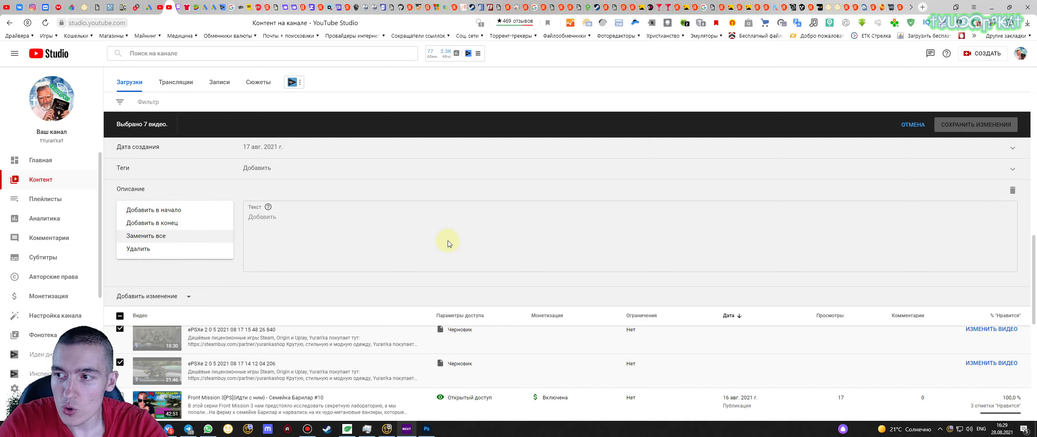
pyautogui.click(315, 227)
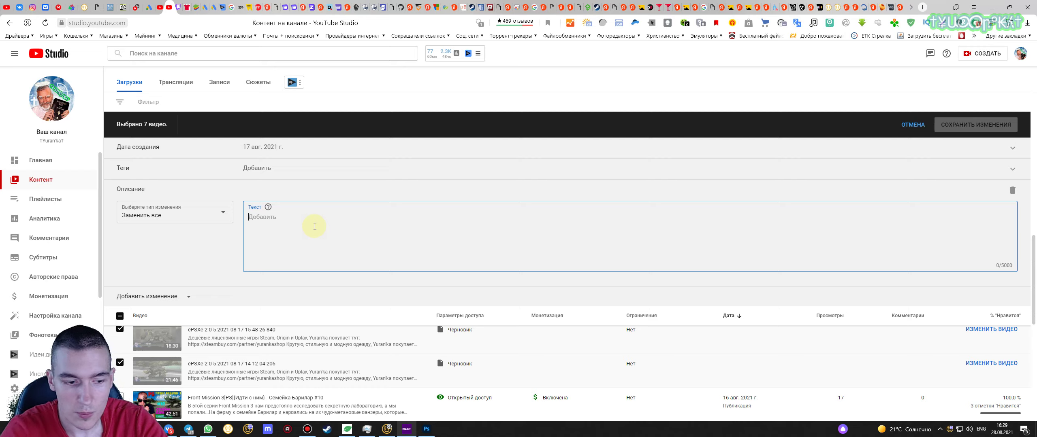
# Step: Enter "Let's play по Front Mission 3" as the replacement description text
pyautogui.write('LE')
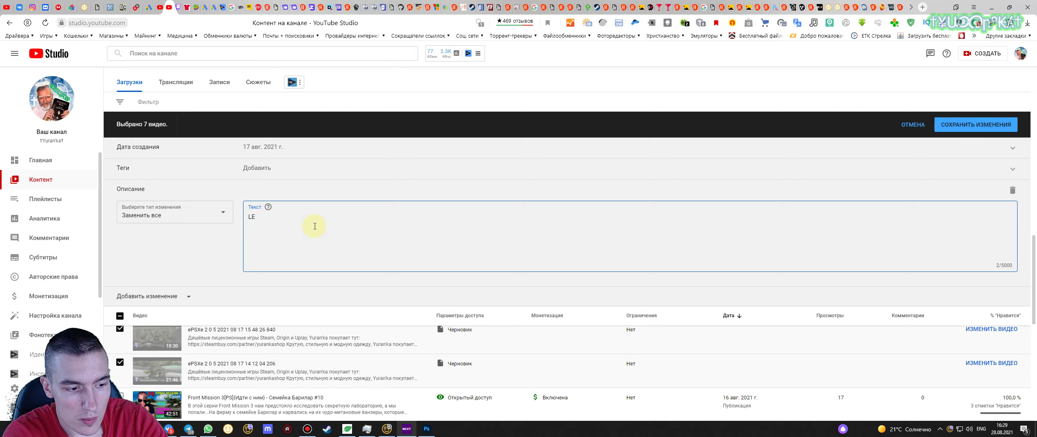
pyautogui.press('BackSpace')
pyautogui.write("et's p")
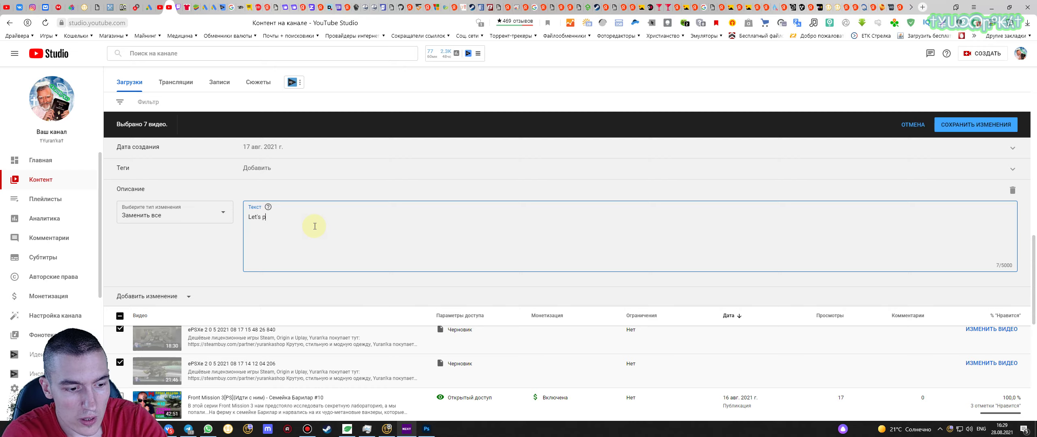
pyautogui.write('lay no Fr')
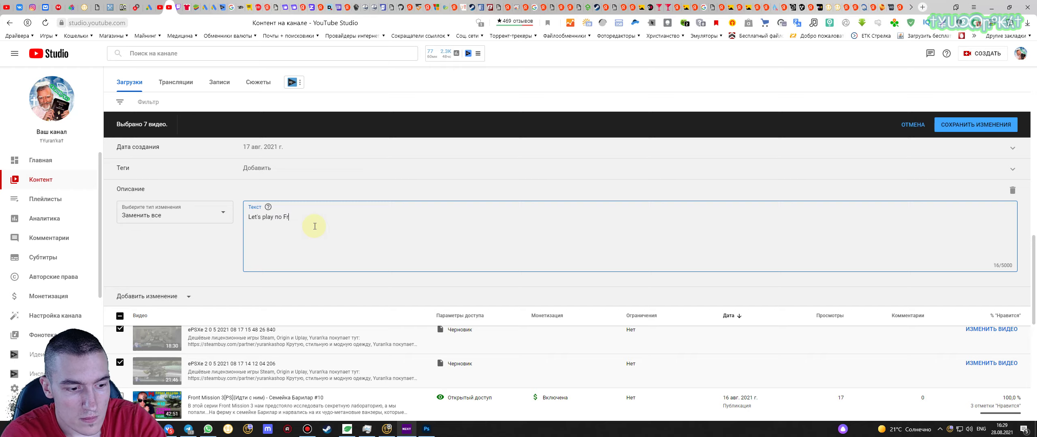
pyautogui.write('ont Mission 3')
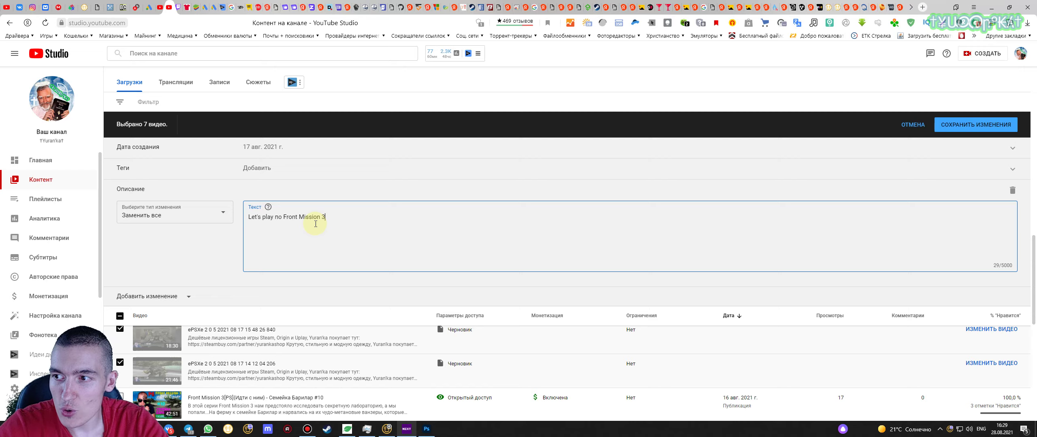
# Step: Clear the whole replacement text from the description change
pyautogui.moveTo(343, 219); pyautogui.dragTo(248, 218)
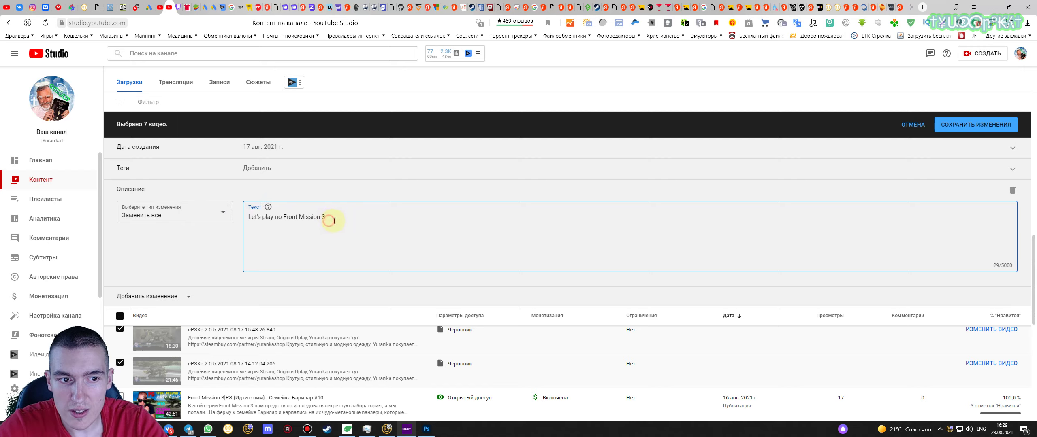
pyautogui.moveTo(328, 218); pyautogui.dragTo(238, 220)
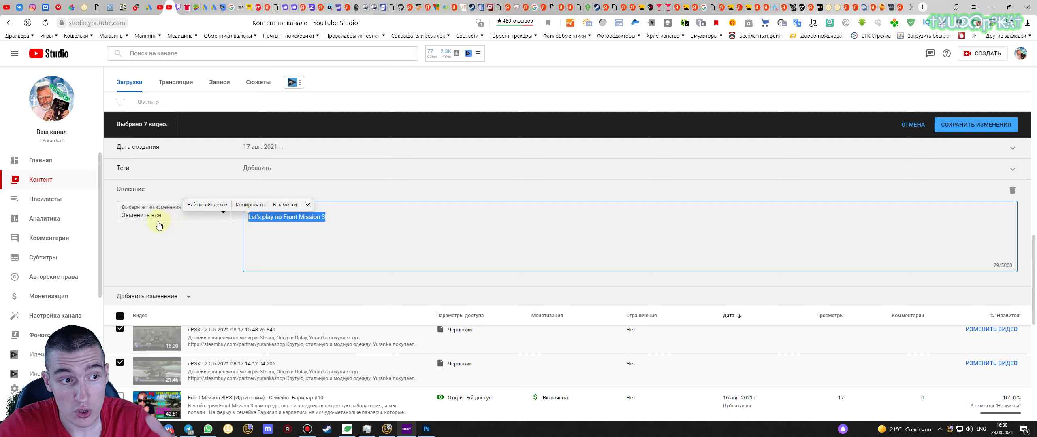
pyautogui.click(376, 226)
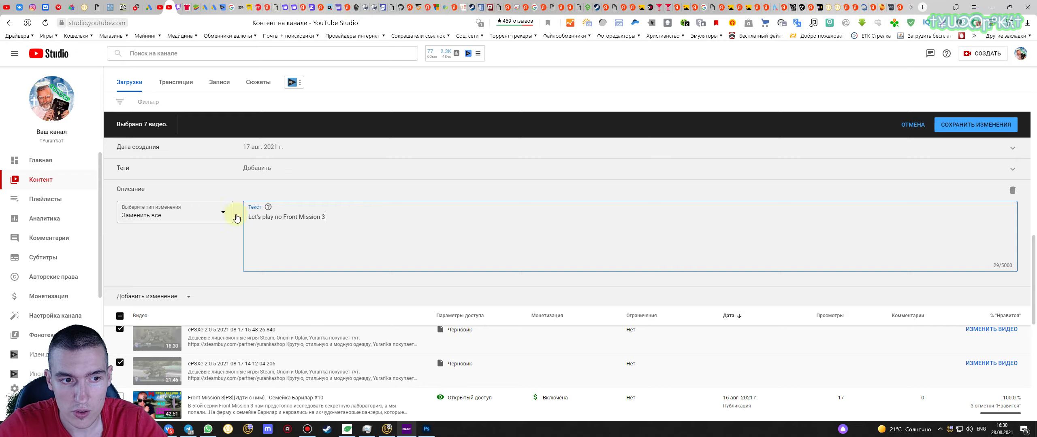
pyautogui.moveTo(246, 217); pyautogui.dragTo(347, 220)
pyautogui.click(297, 219)
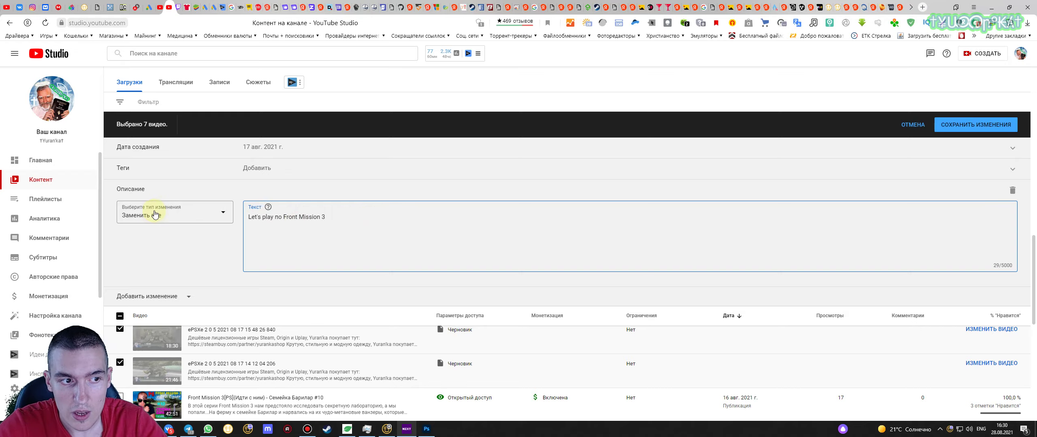
pyautogui.moveTo(340, 218); pyautogui.dragTo(241, 224)
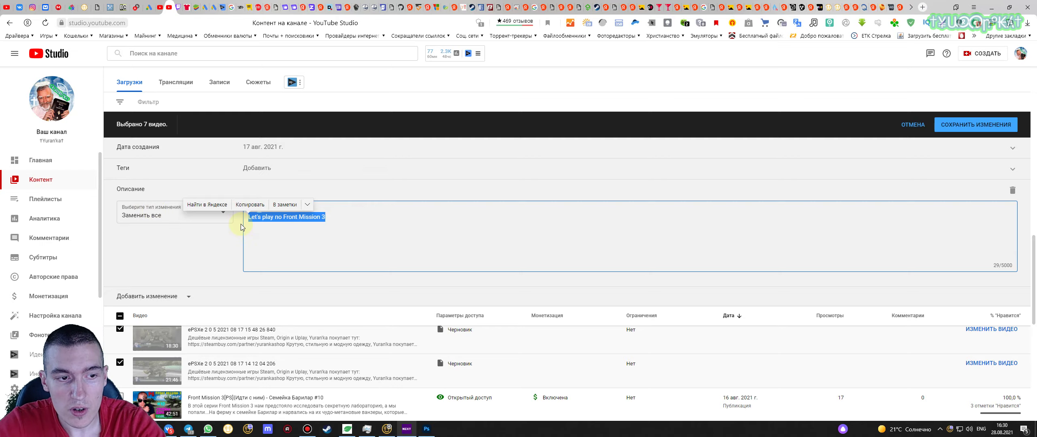
pyautogui.press('BackSpace')
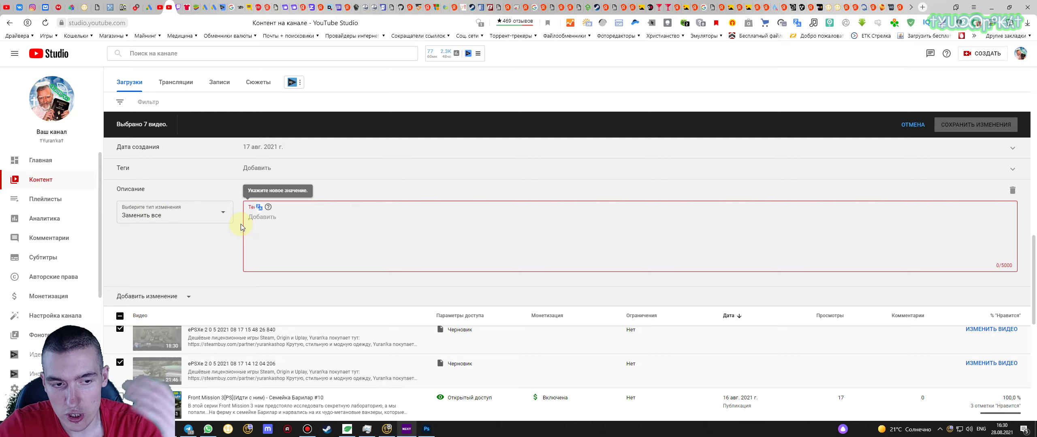
# Step: Set the description's change type to "Добавить в конец" and enter the hashtags "#FrontMission3 #PSX"
pyautogui.click(160, 211)
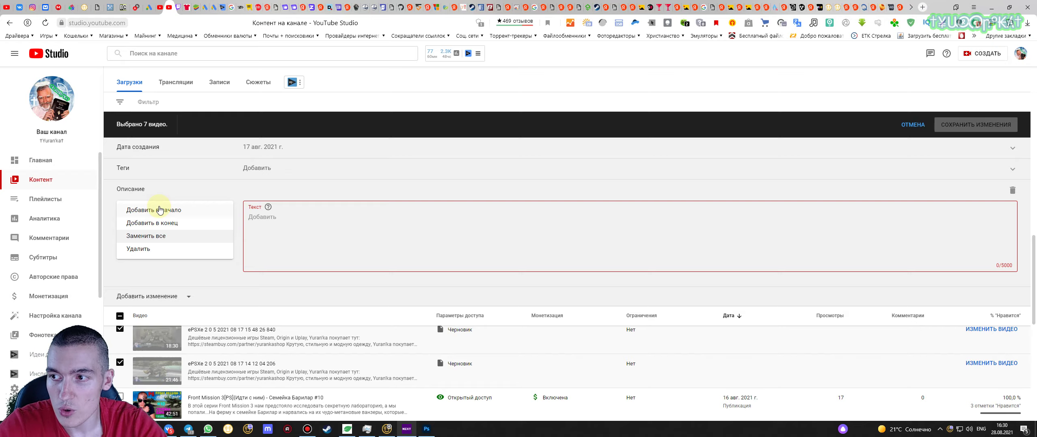
pyautogui.click(152, 223)
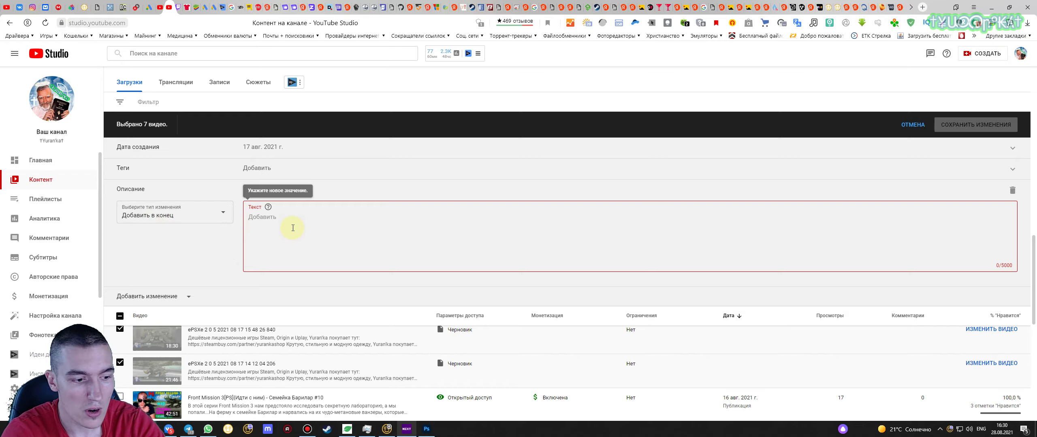
pyautogui.write('#')
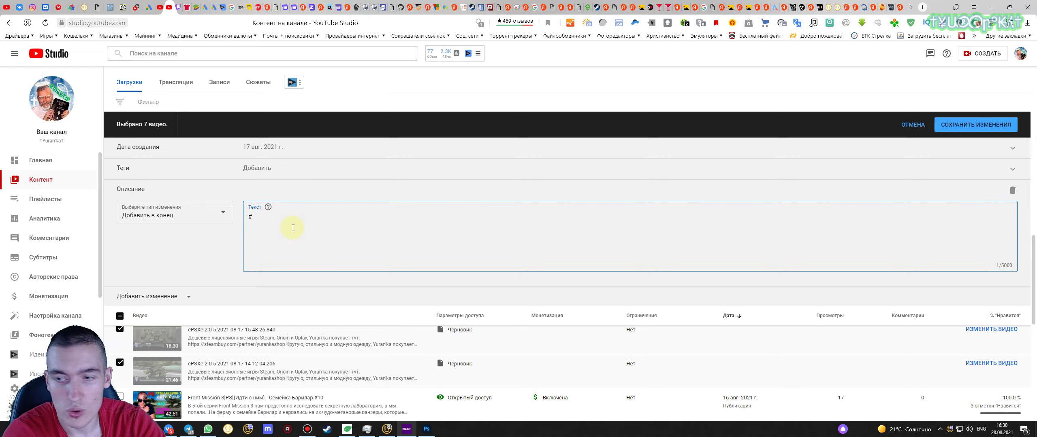
pyautogui.write('FrontMission3')
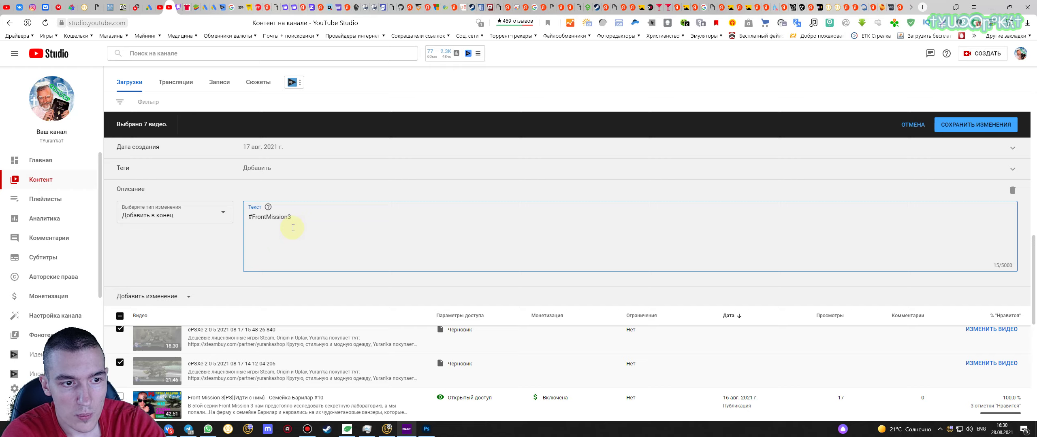
pyautogui.write(' #PSX')
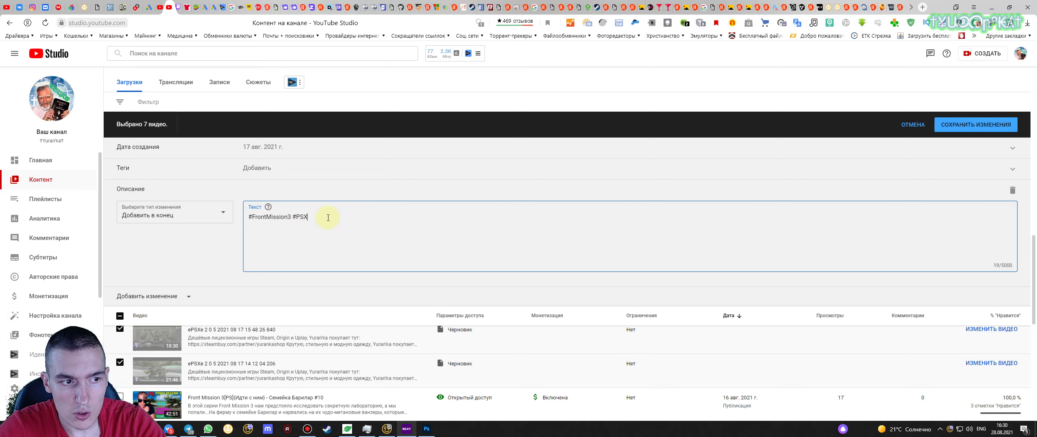
# Step: Add an audience change to the bulk edit and discard it again
pyautogui.click(164, 296)
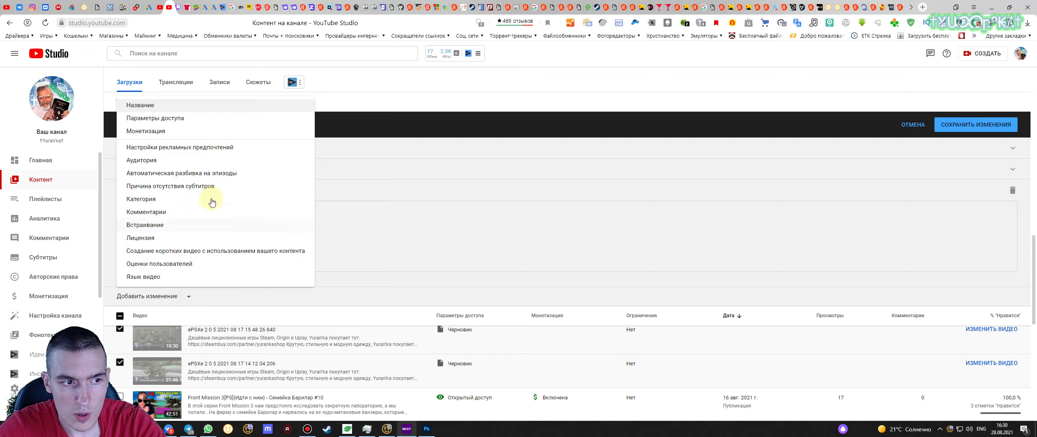
pyautogui.click(206, 162)
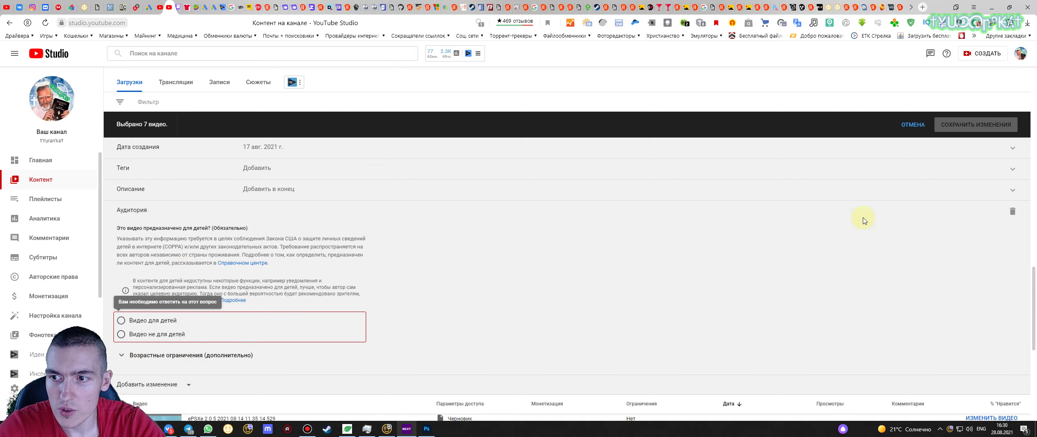
pyautogui.click(1013, 211)
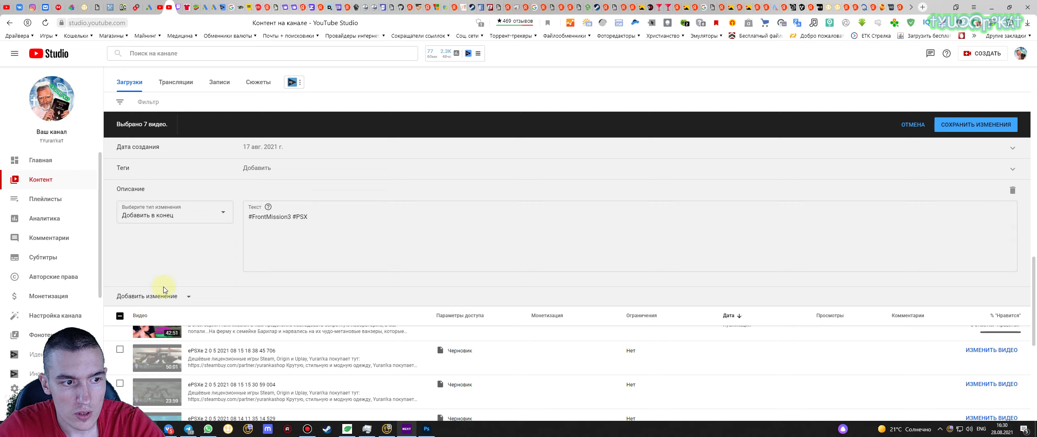
# Step: Review the tags change and the description change in the bulk edit
pyautogui.click(162, 295)
pyautogui.click(457, 189)
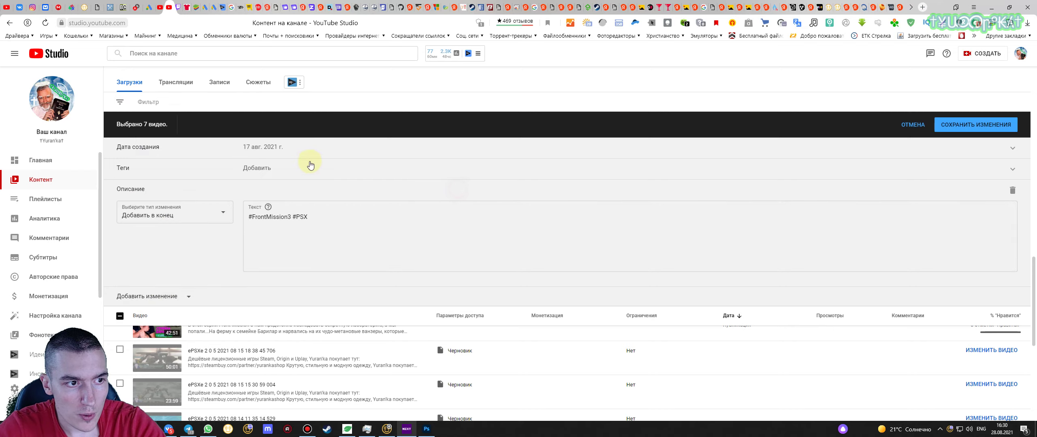
pyautogui.click(311, 165)
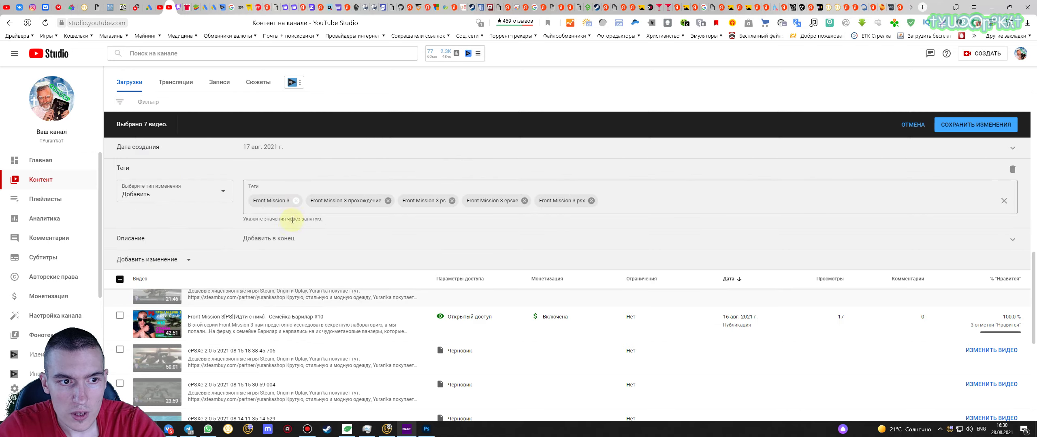
pyautogui.click(188, 262)
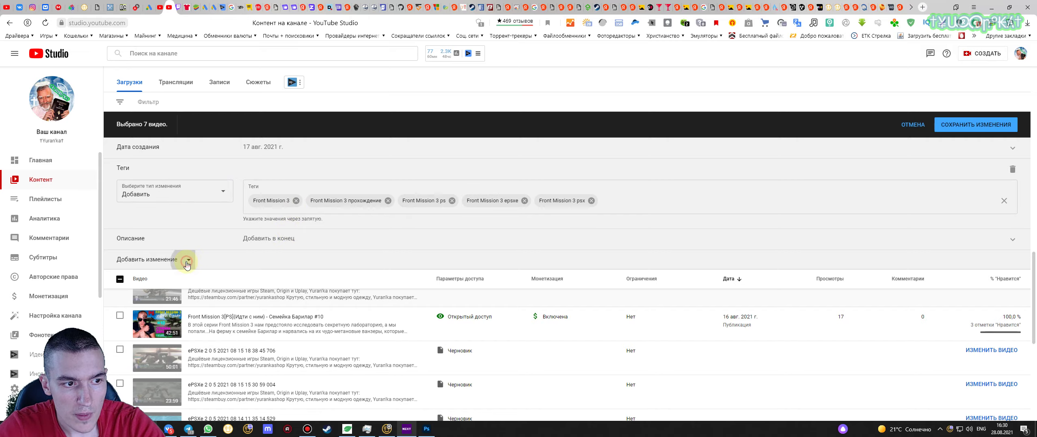
pyautogui.click(410, 261)
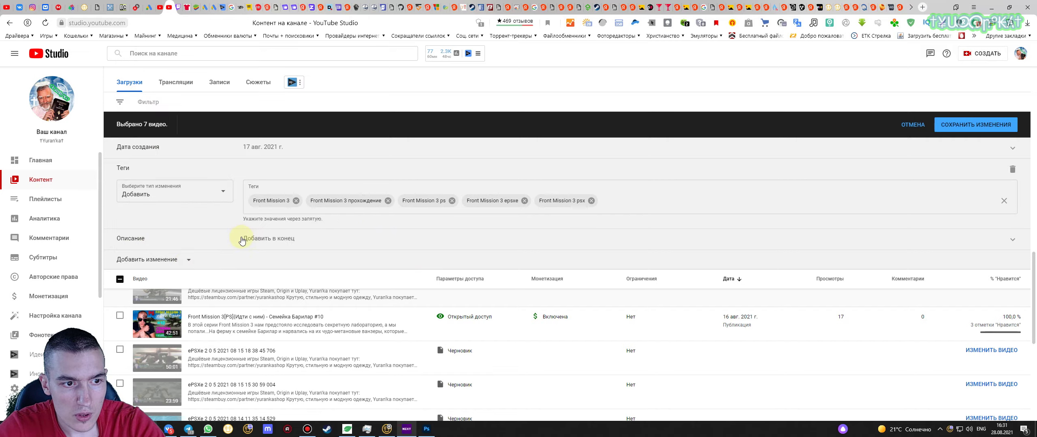
pyautogui.click(293, 238)
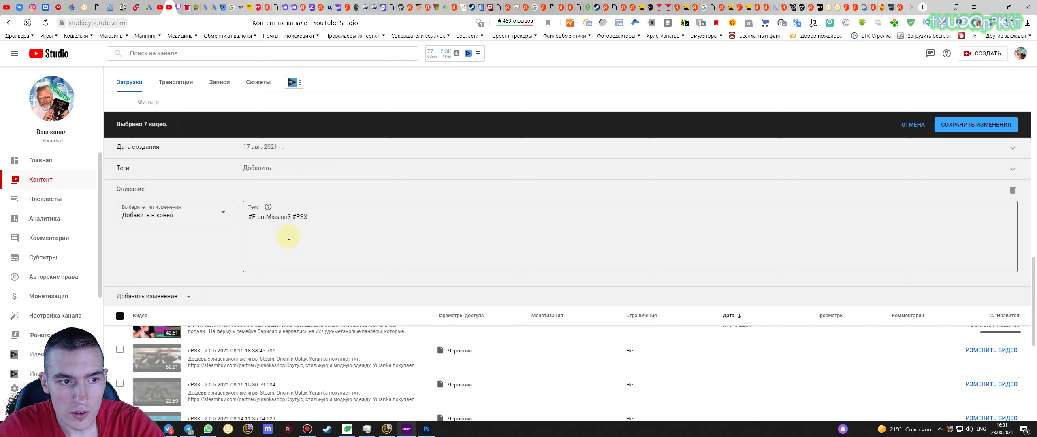
# Step: Add an automatic chapters change ("Автоматическая разбивка на эпизоды") to the bulk edit and discard it again
pyautogui.click(178, 295)
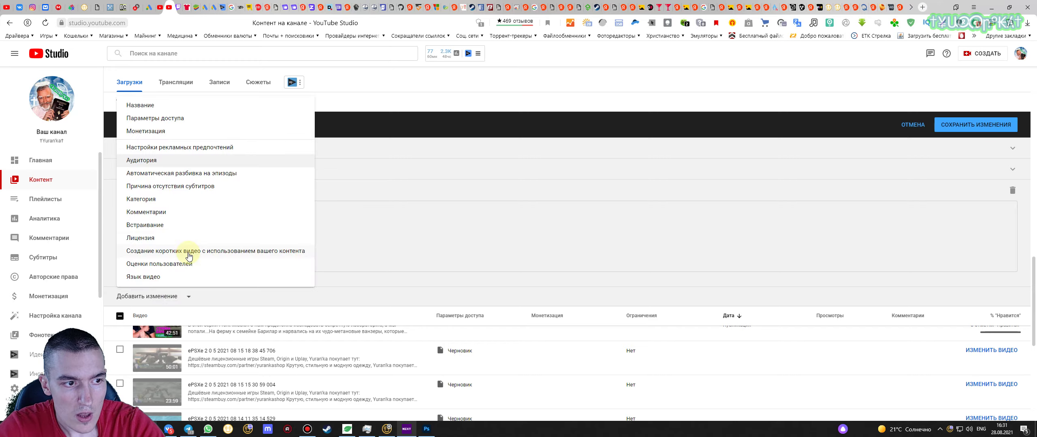
pyautogui.click(247, 173)
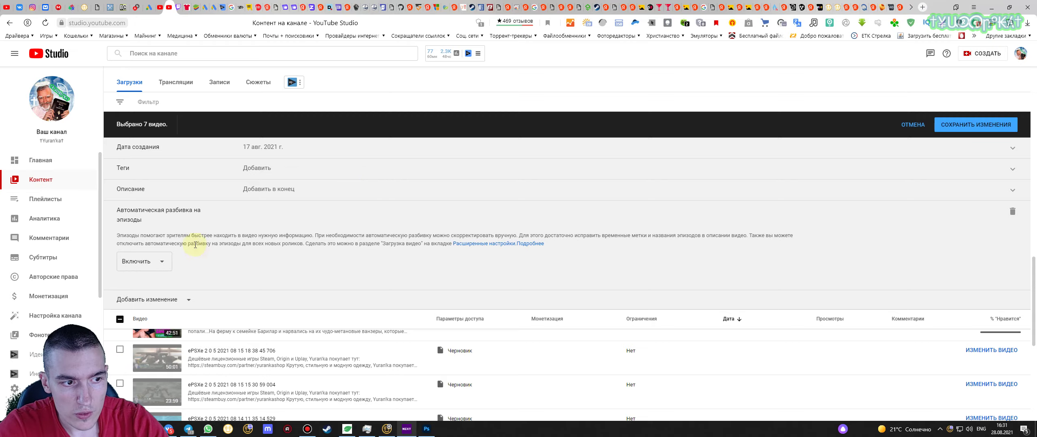
pyautogui.click(1012, 211)
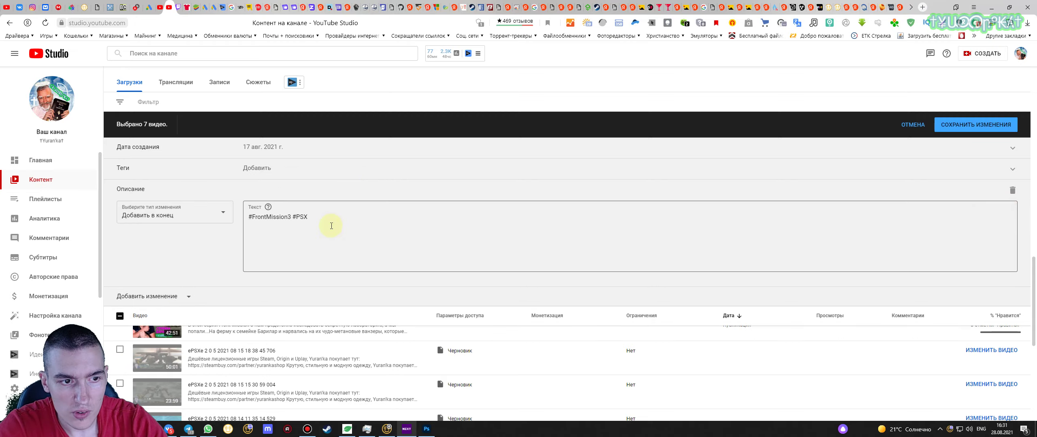
pyautogui.click(174, 296)
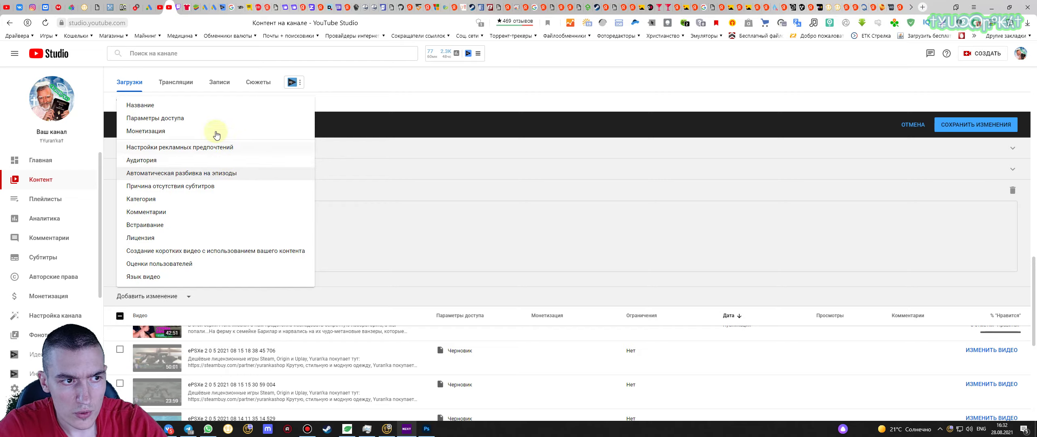
pyautogui.click(415, 257)
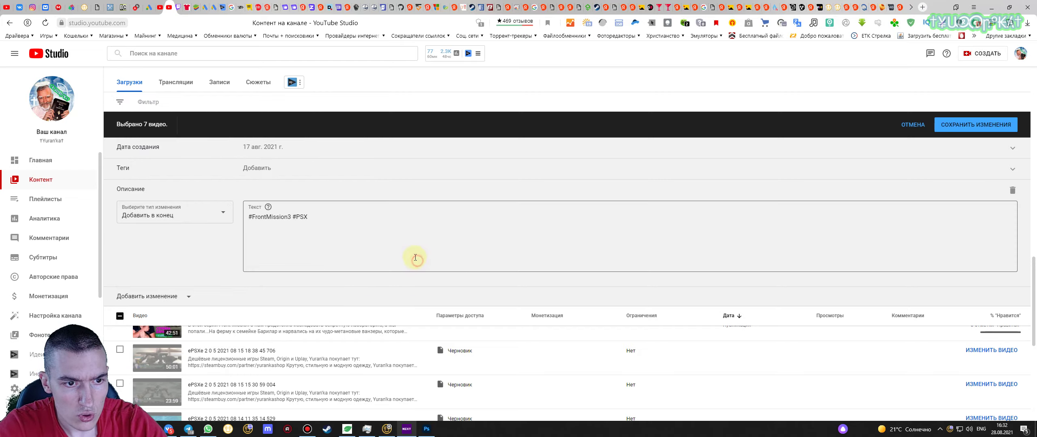
pyautogui.scroll(5, 415, 259)
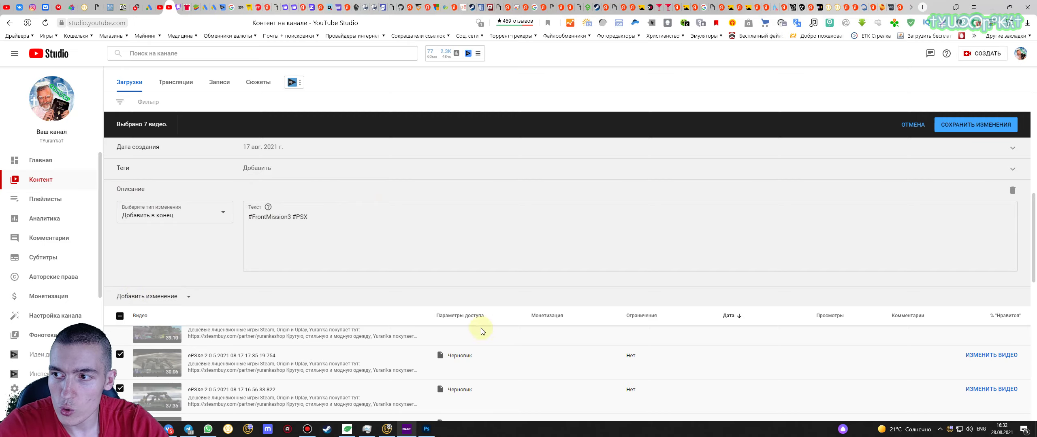
# Step: Add a title change to the bulk edit, look at its change types, and discard it without entering text
pyautogui.click(160, 296)
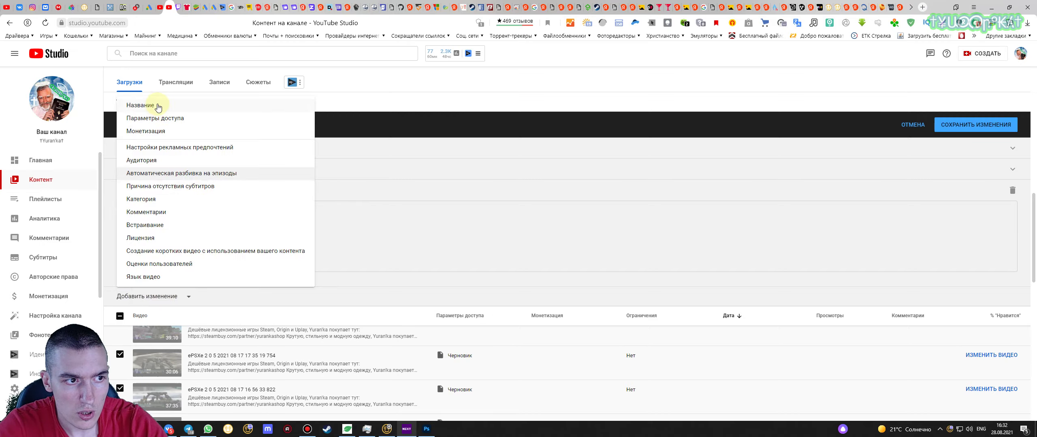
pyautogui.click(143, 105)
pyautogui.click(187, 230)
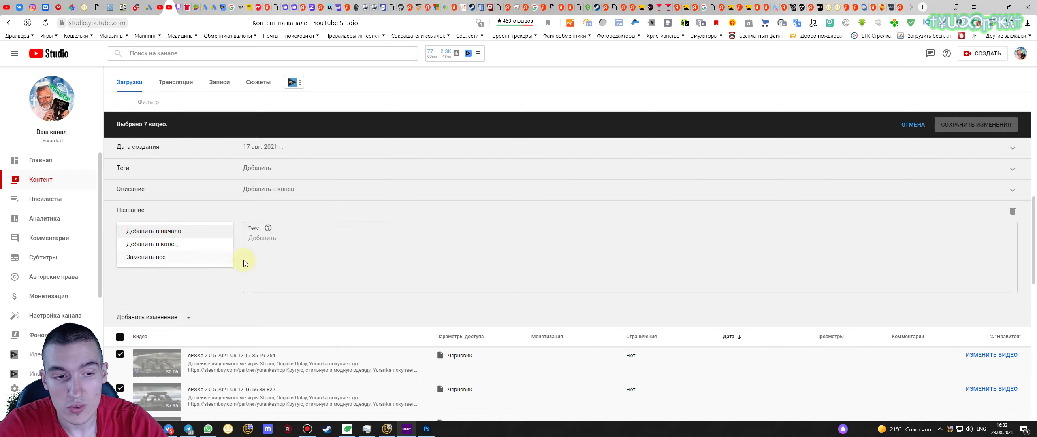
pyautogui.click(294, 246)
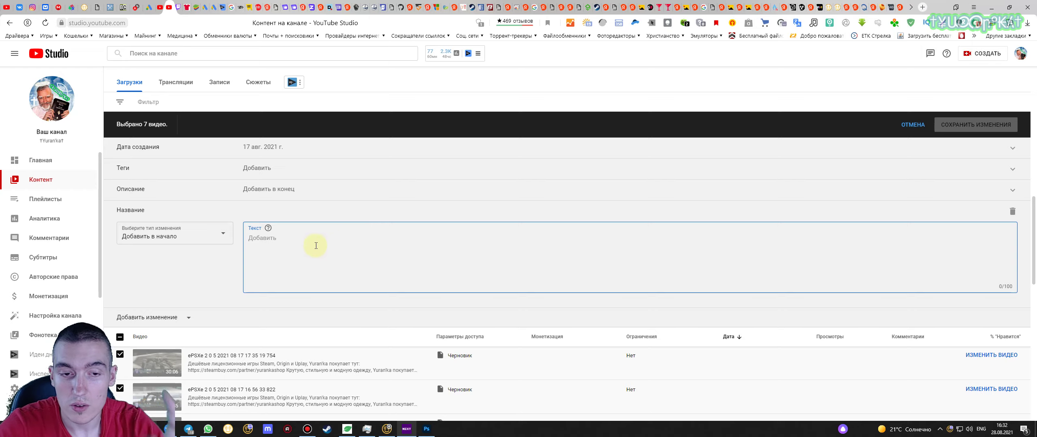
pyautogui.click(143, 236)
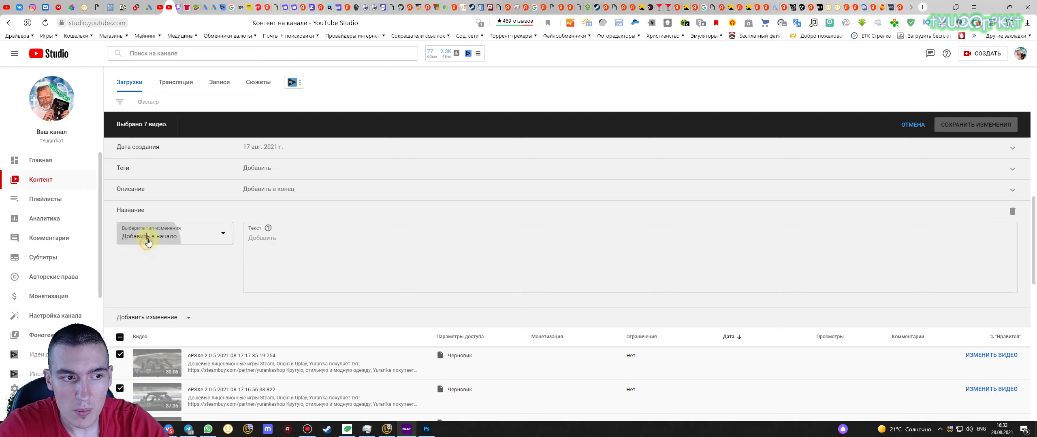
pyautogui.click(407, 255)
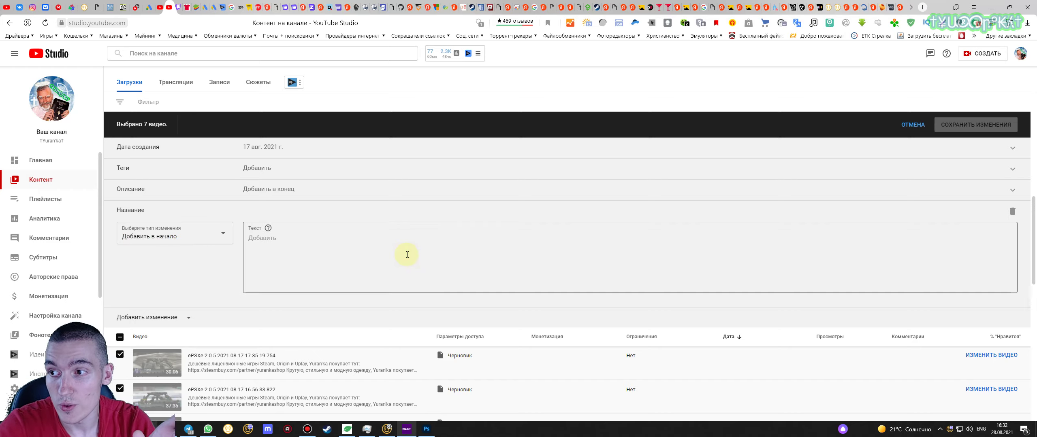
pyautogui.click(395, 255)
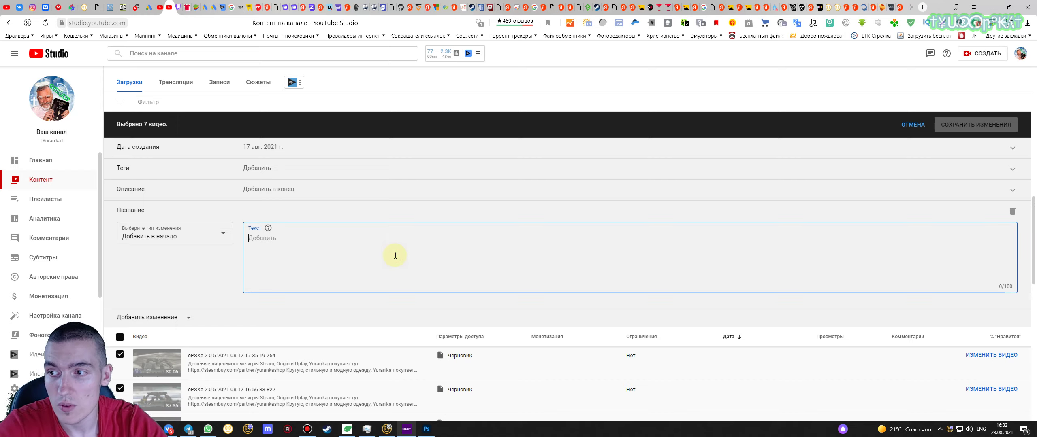
pyautogui.scroll(-3, 283, 361)
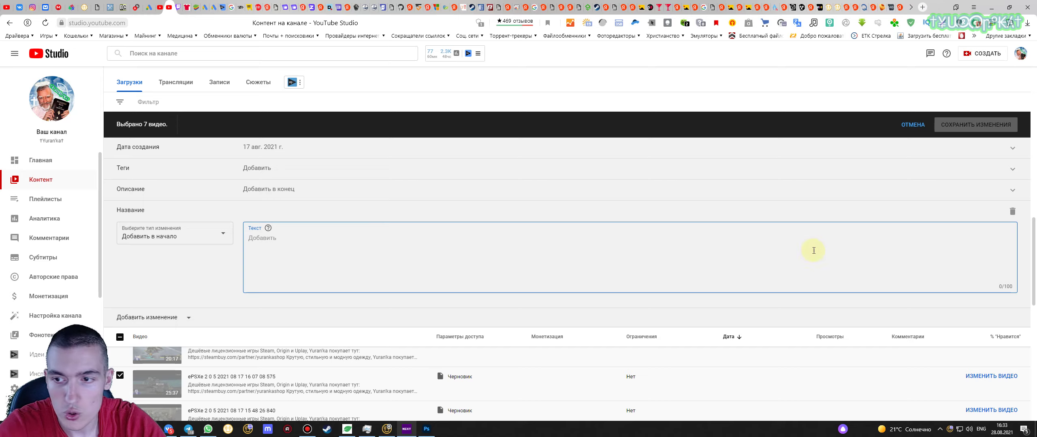
pyautogui.click(1012, 211)
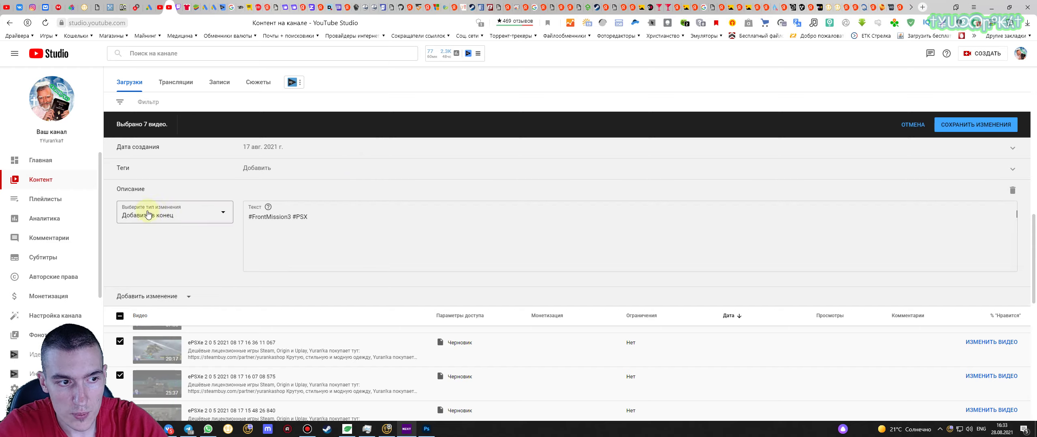
# Step: Check the tags and creation date changes, then save the bulk edit and confirm the update of the selected videos
pyautogui.click(344, 169)
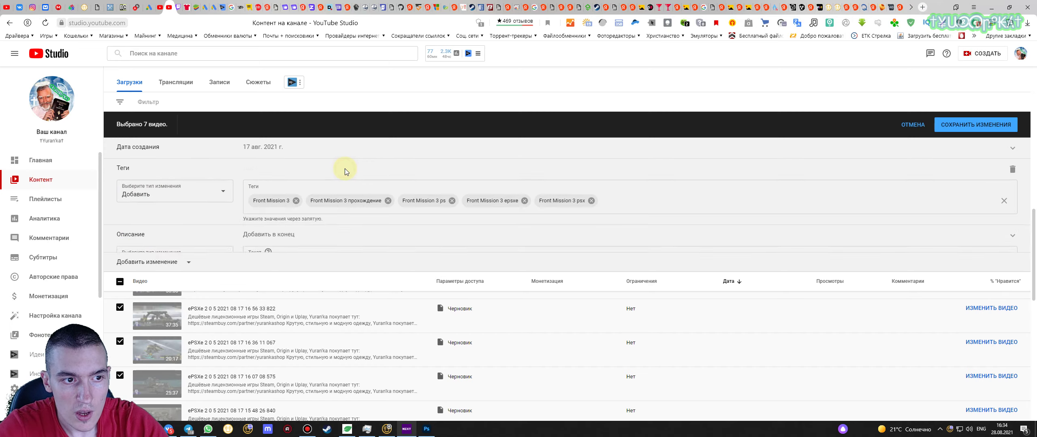
pyautogui.click(378, 146)
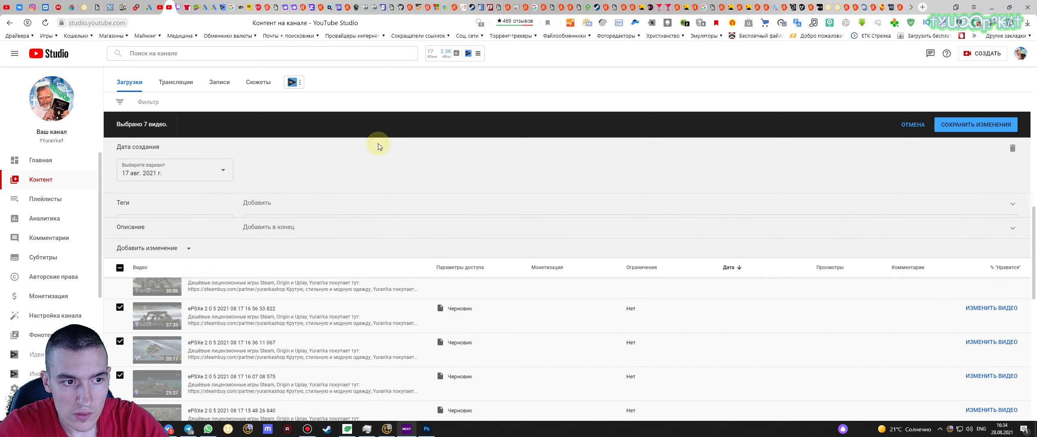
pyautogui.click(964, 127)
pyautogui.click(464, 245)
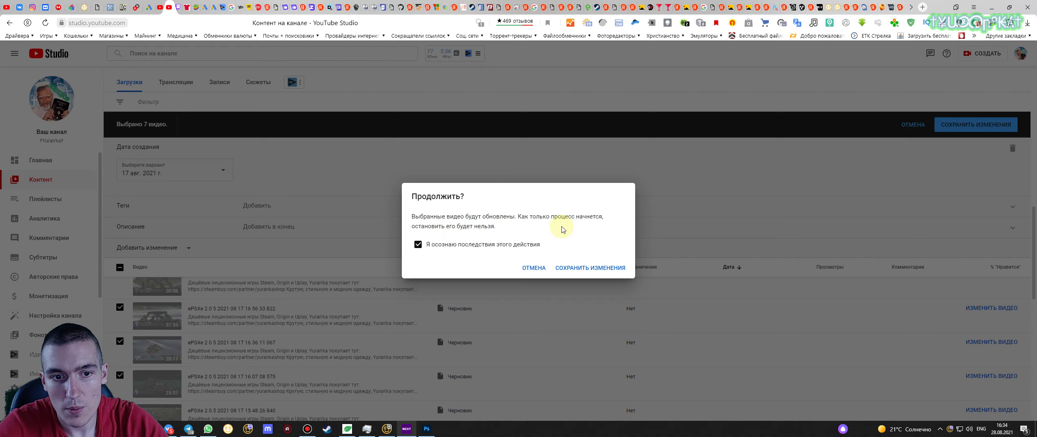
pyautogui.click(566, 267)
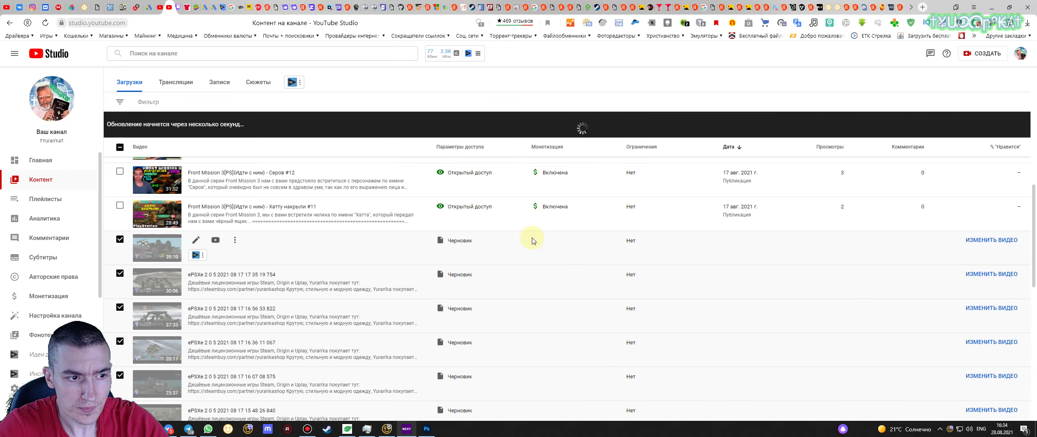
pyautogui.scroll(1, 199, 158)
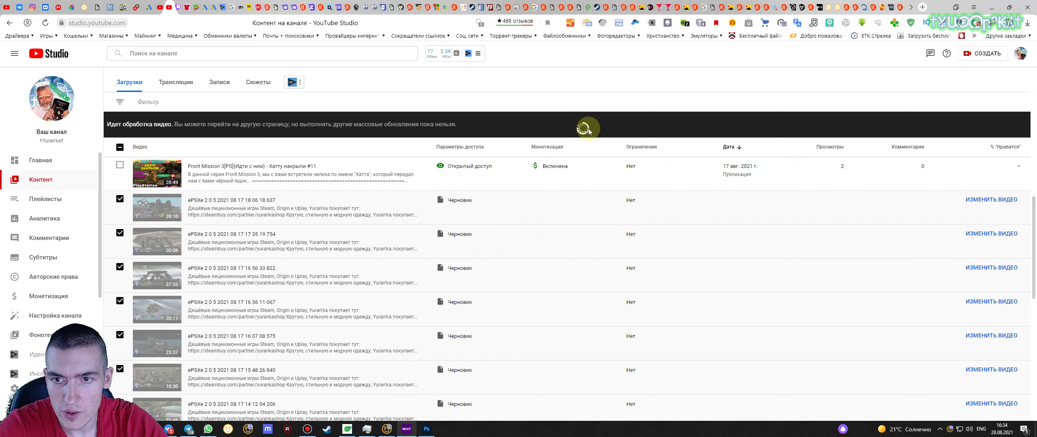
pyautogui.scroll(-4, 312, 265)
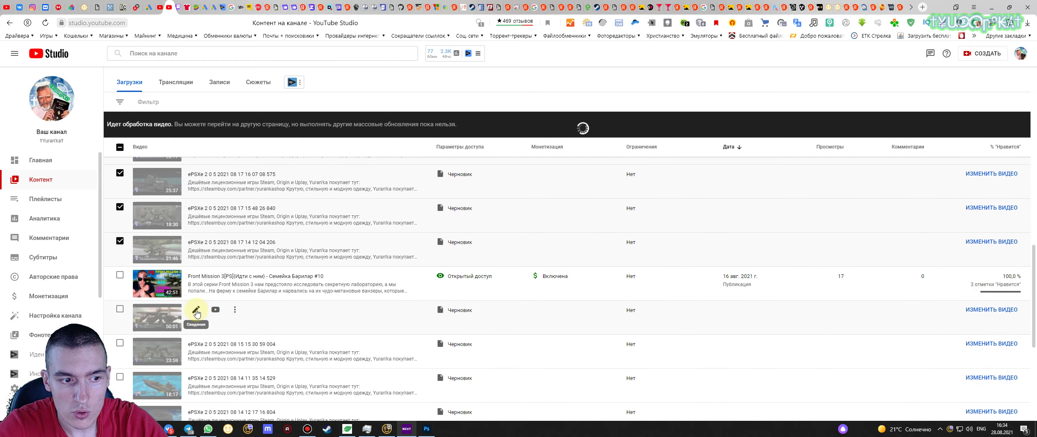
pyautogui.click(196, 310)
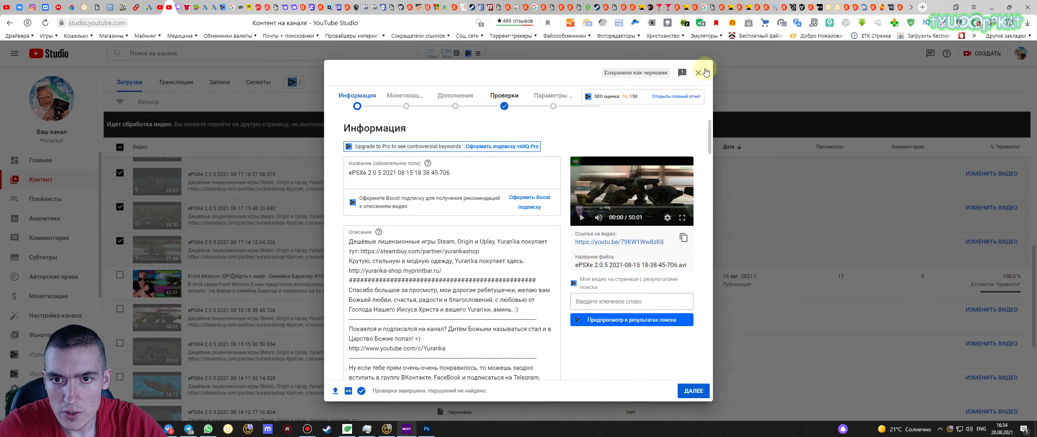
pyautogui.click(60, 48)
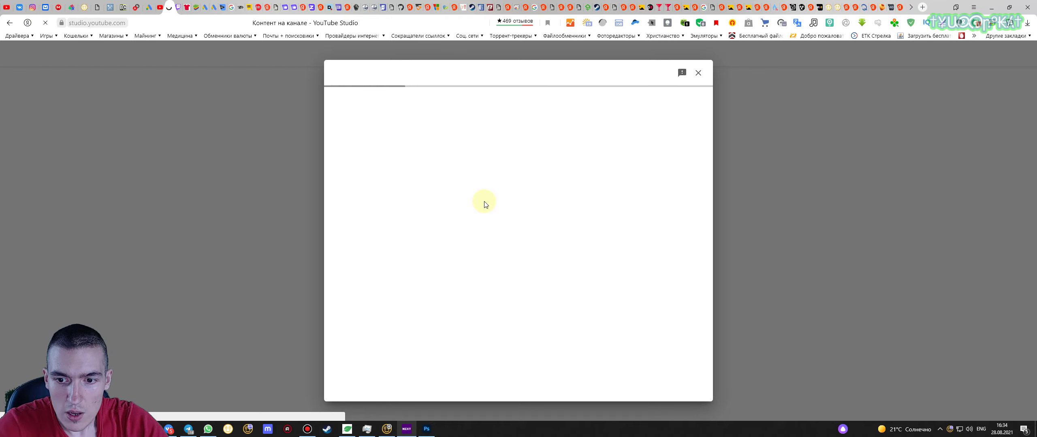
pyautogui.click(698, 73)
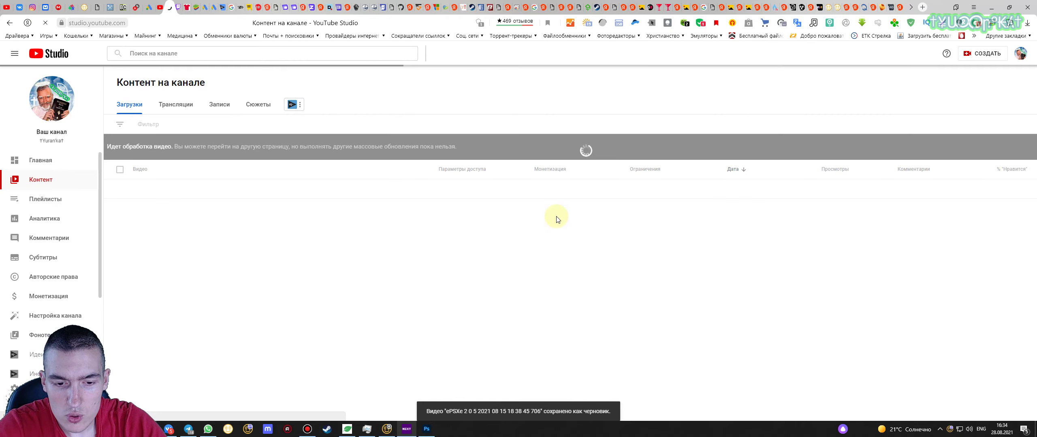
# Step: Set the video list to show 50 rows per page
pyautogui.scroll(-15, 557, 224)
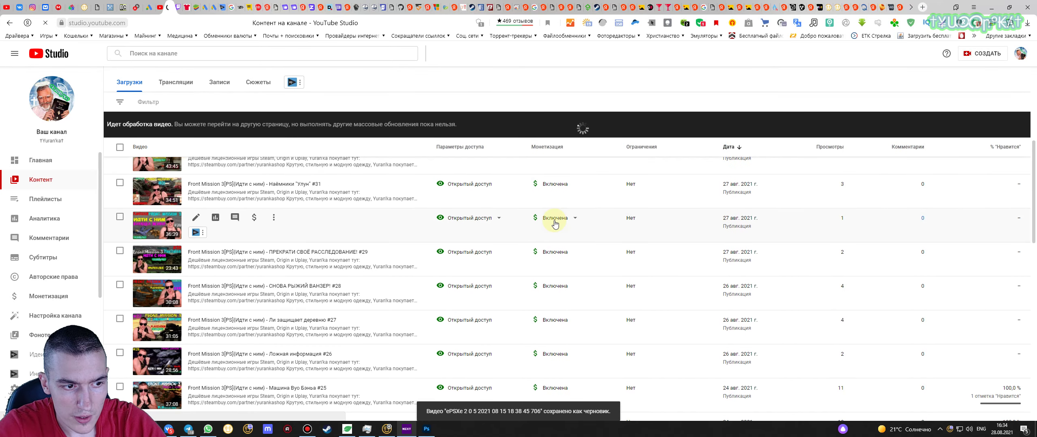
pyautogui.scroll(-3, 555, 223)
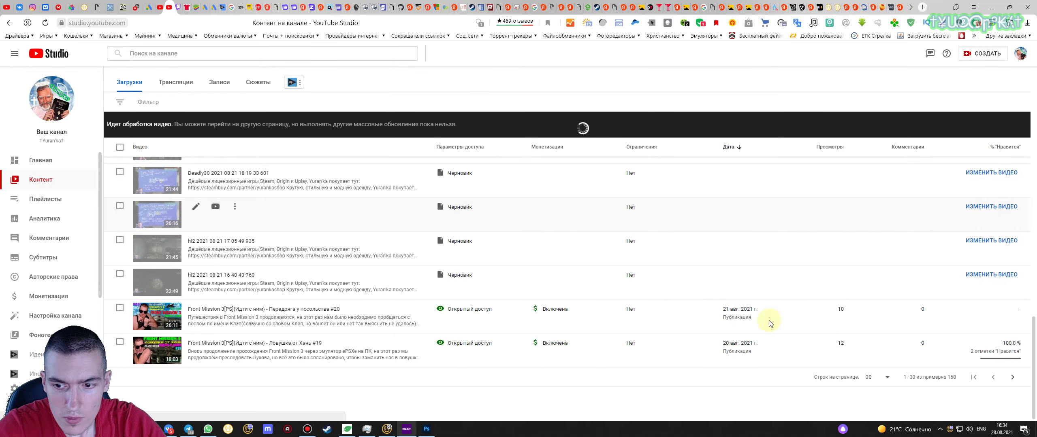
pyautogui.click(874, 379)
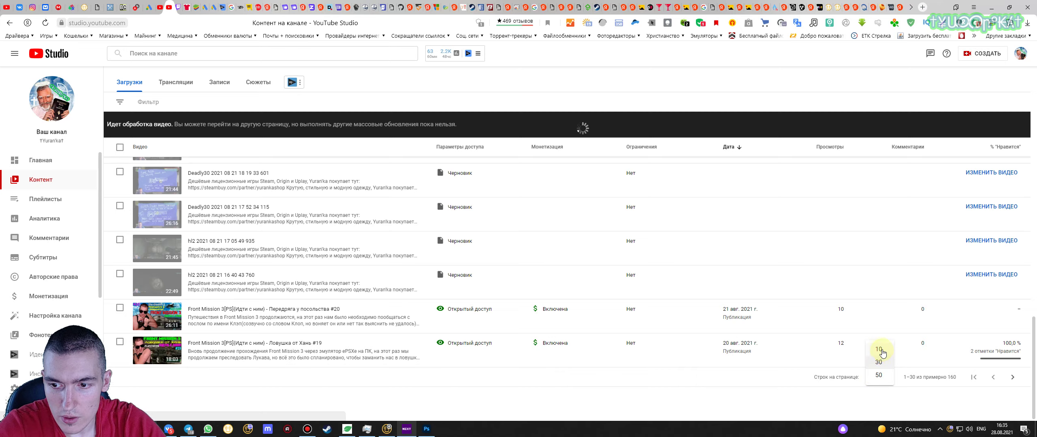
pyautogui.click(880, 379)
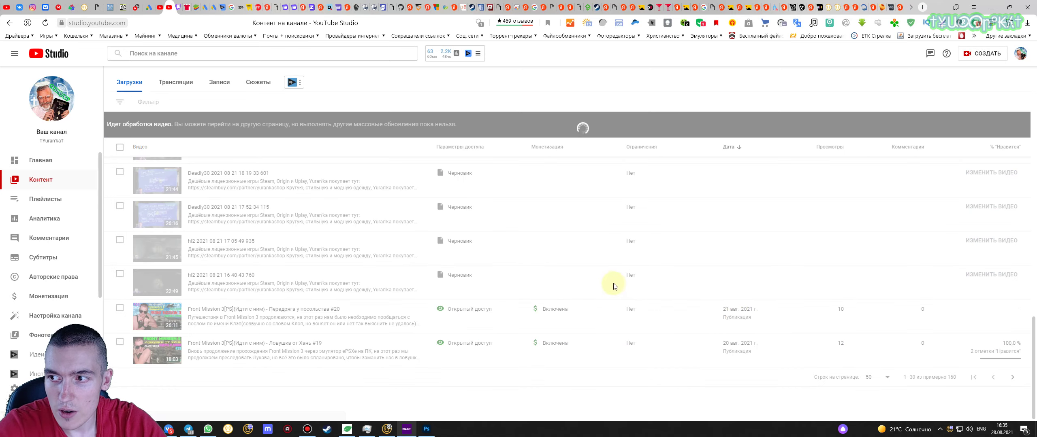
# Step: Look through the channel's video list, including the ePSXe drafts from 17 August 2021
pyautogui.scroll(-10, 445, 254)
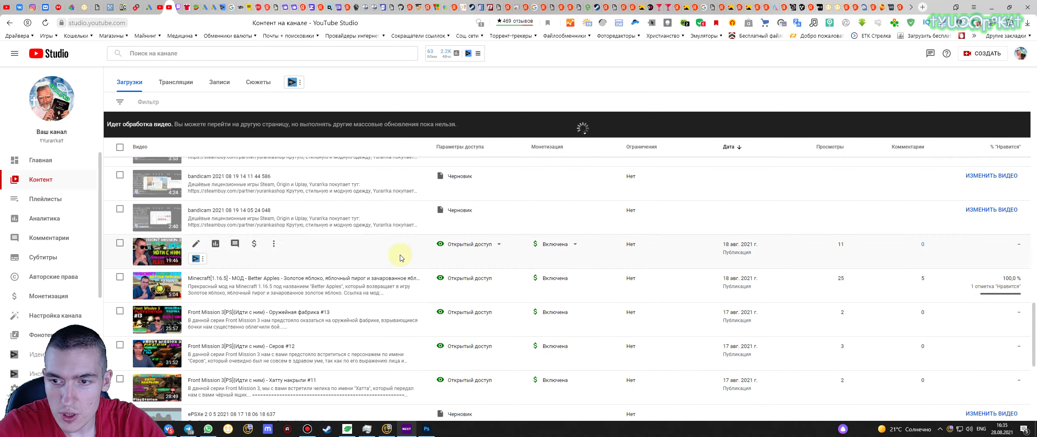
pyautogui.scroll(-3, 401, 259)
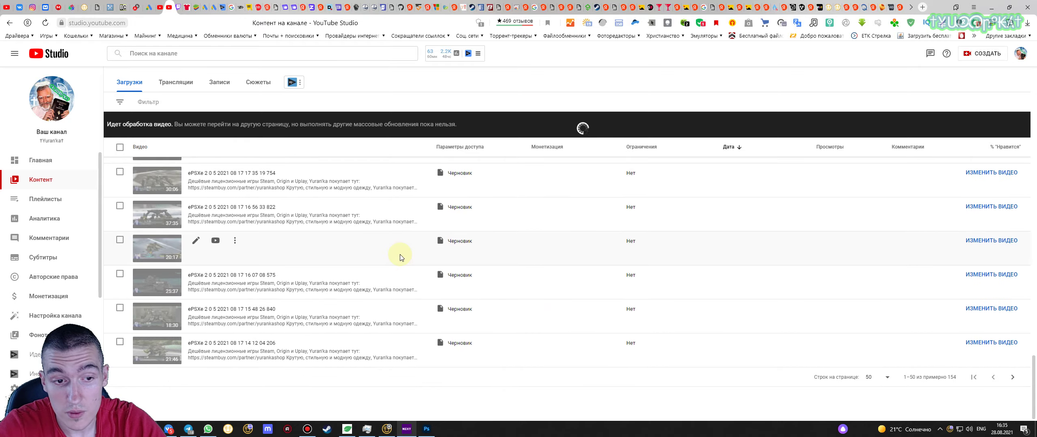
pyautogui.scroll(5, 352, 279)
pyautogui.scroll(20, 360, 260)
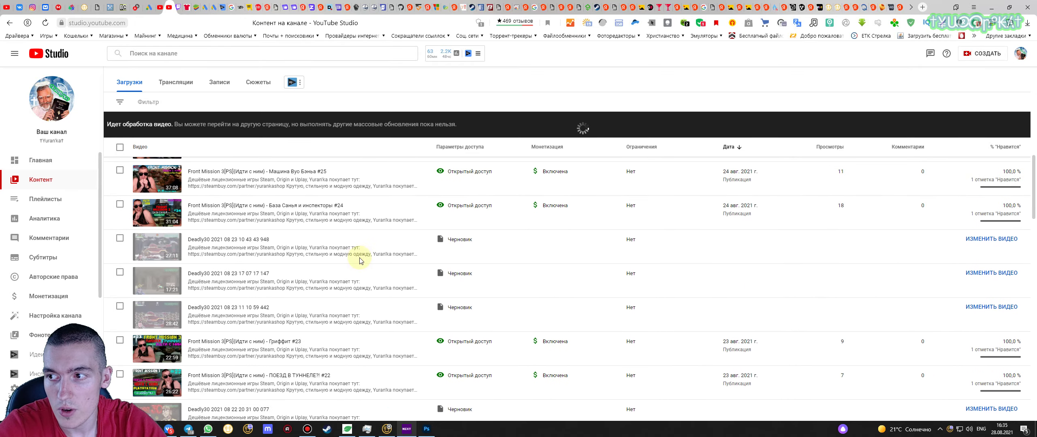
pyautogui.scroll(3, 361, 261)
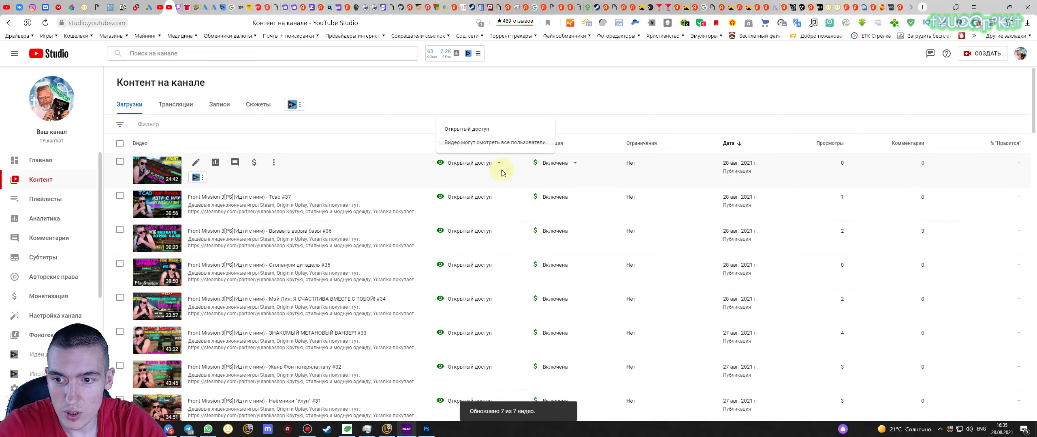
pyautogui.scroll(-1, 502, 173)
pyautogui.scroll(-2, 502, 173)
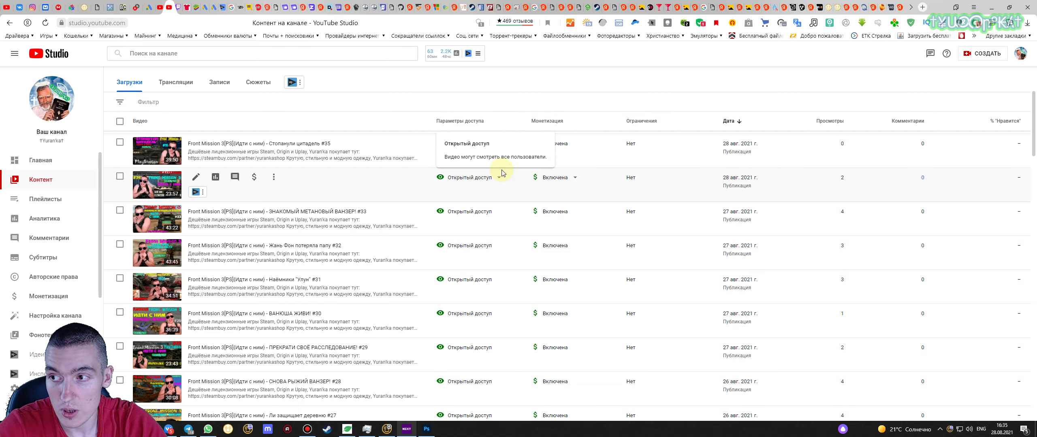